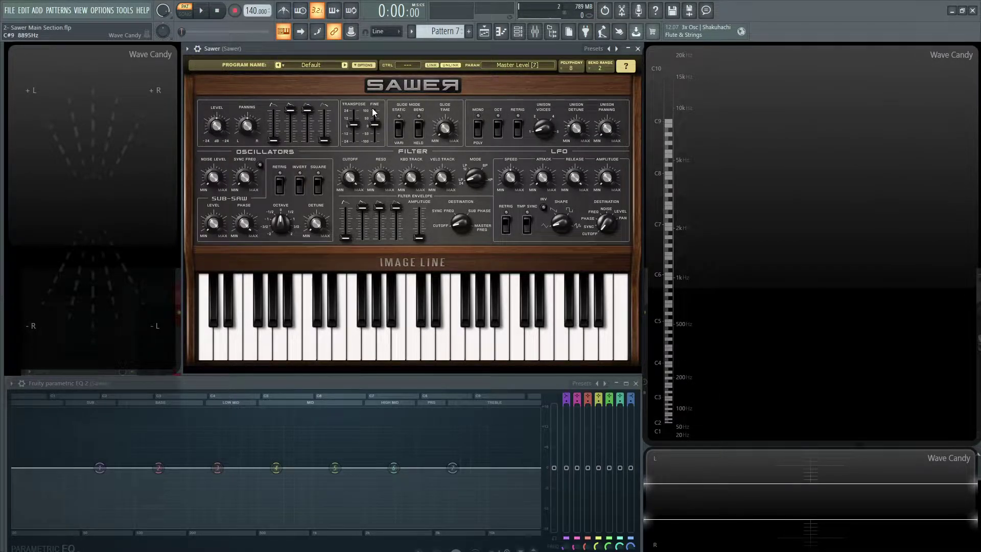
- Open the synth's preset library and browse the Bass and Best banks
left_click(314, 67)
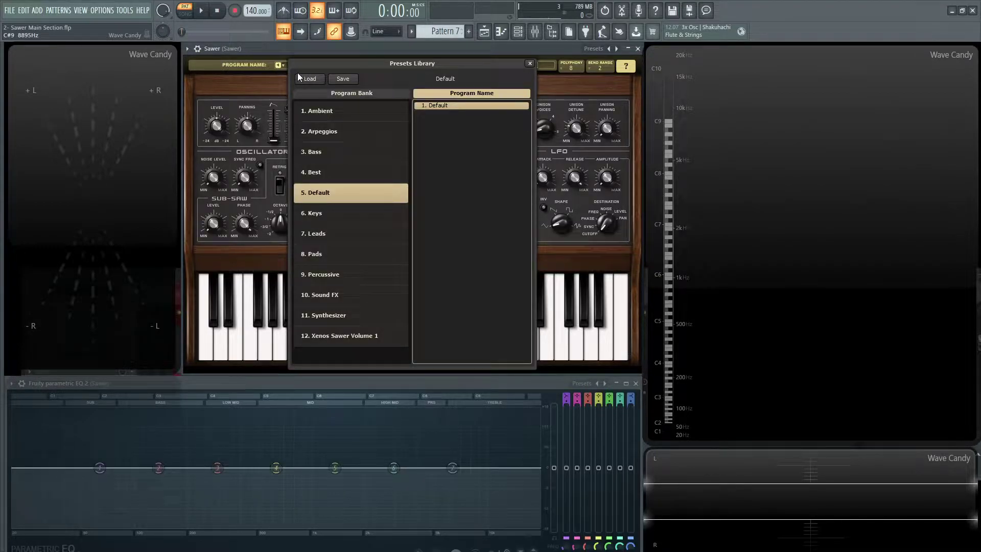
left_click(341, 122)
left_click(336, 150)
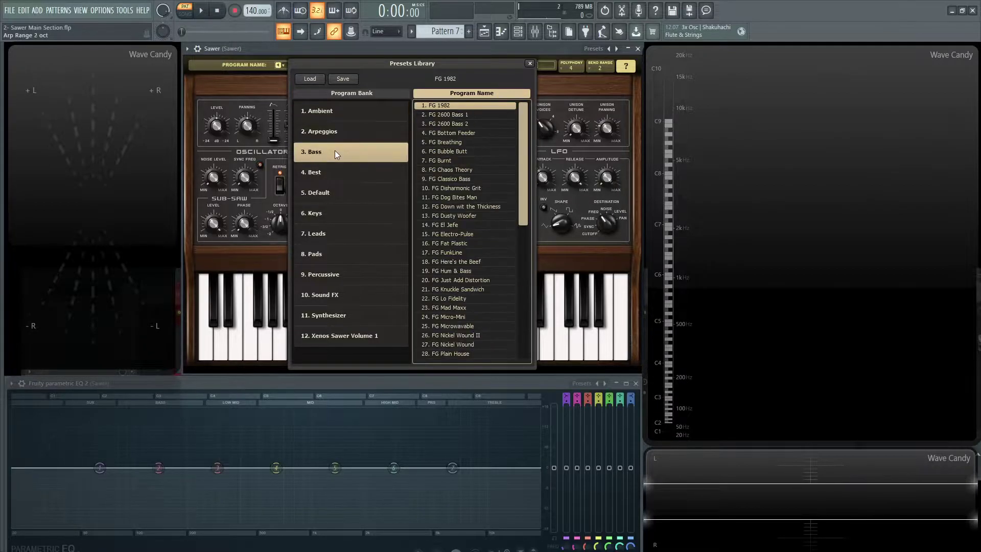
left_click(336, 168)
- Audition Best bank presets including FG Chomper, FG Fury of V and FG I am Monster, and keep FG Lo-Fi Avenger before closing the library
left_click(452, 170)
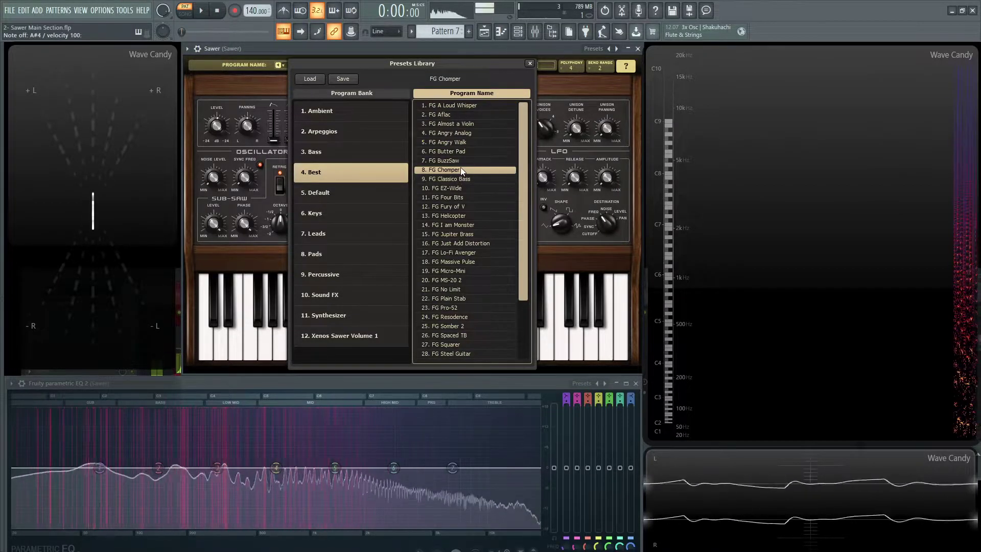
left_click(463, 161)
left_click(469, 197)
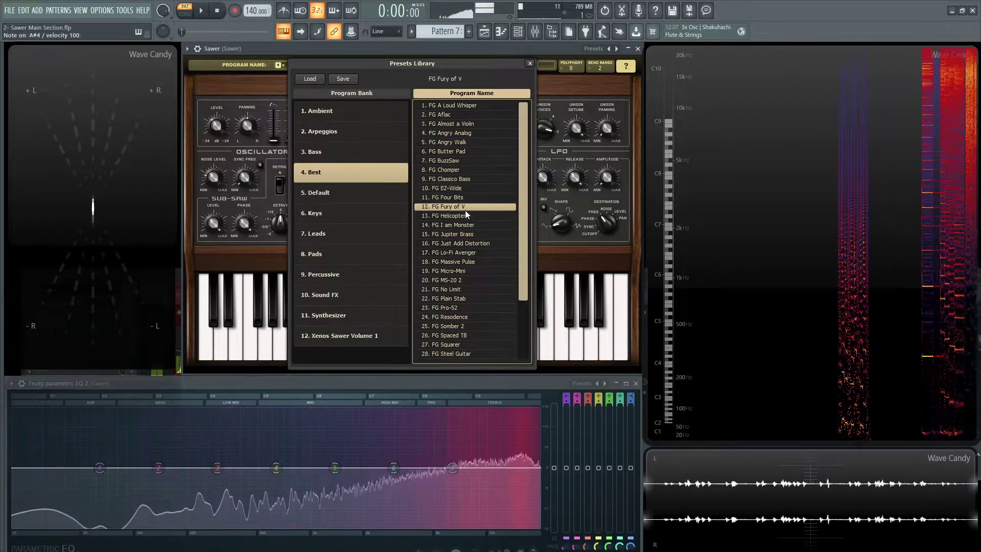
left_click(464, 225)
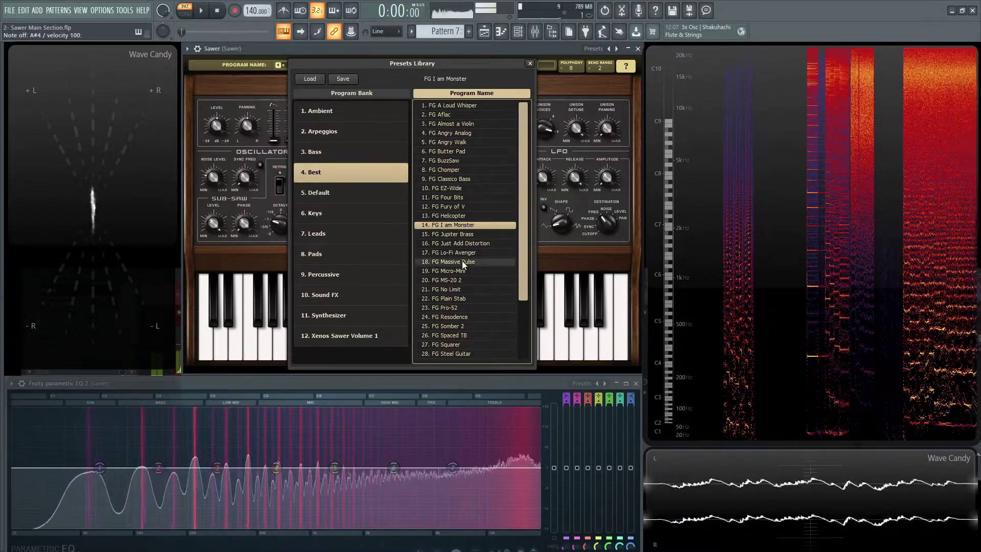
left_click(464, 251)
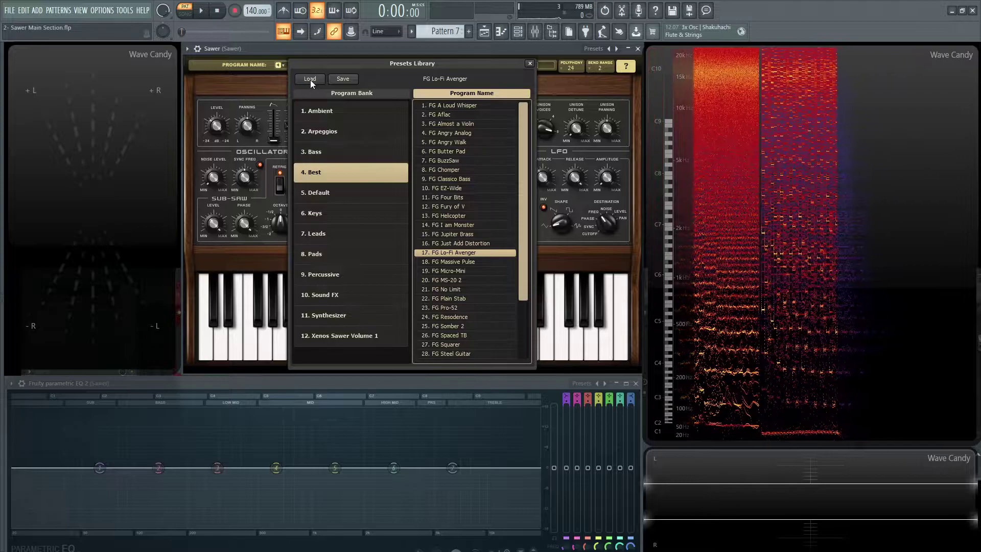
left_click(529, 64)
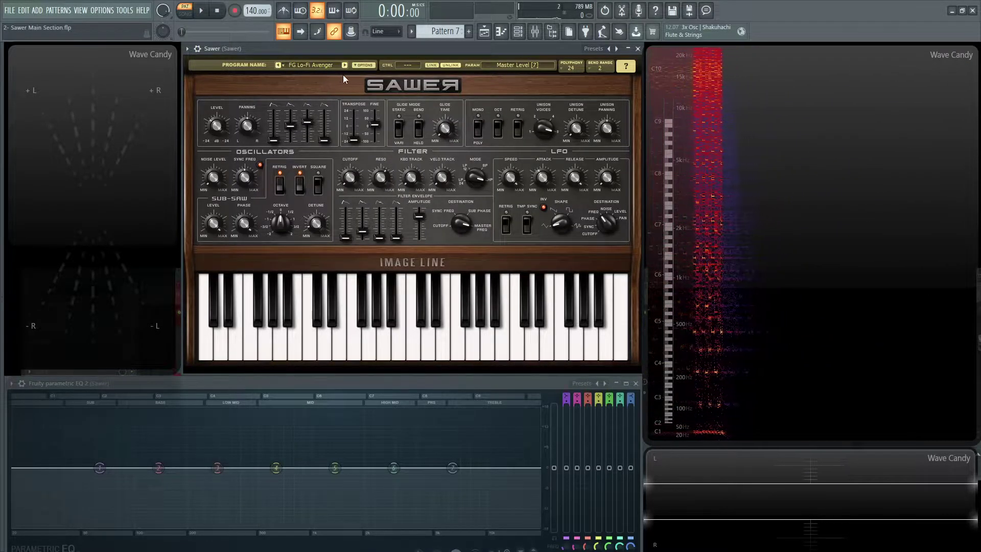
- Load FG BuzzSaw from the Leads bank, close the library, and step forward through the presets to FG Favorite Solo
left_click(327, 66)
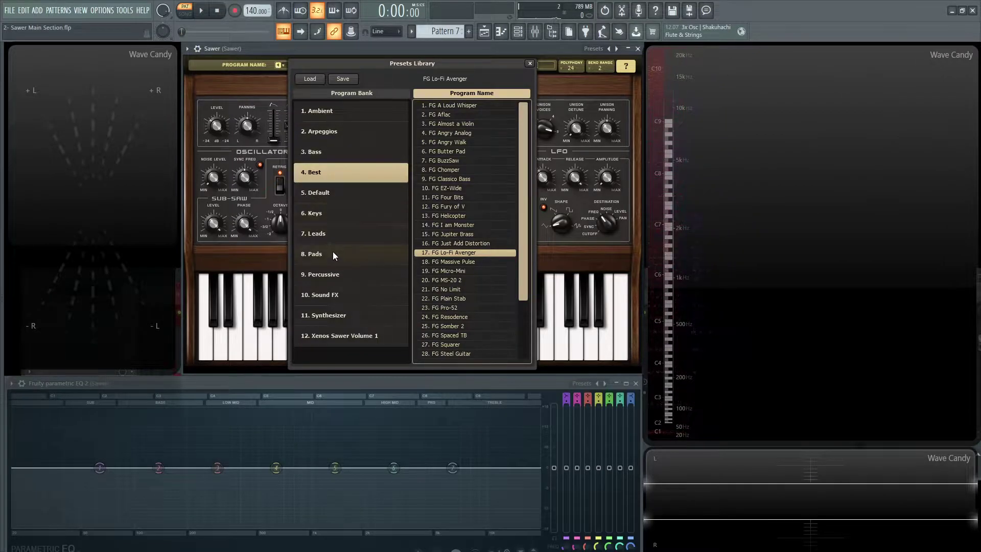
left_click(335, 238)
left_click(450, 143)
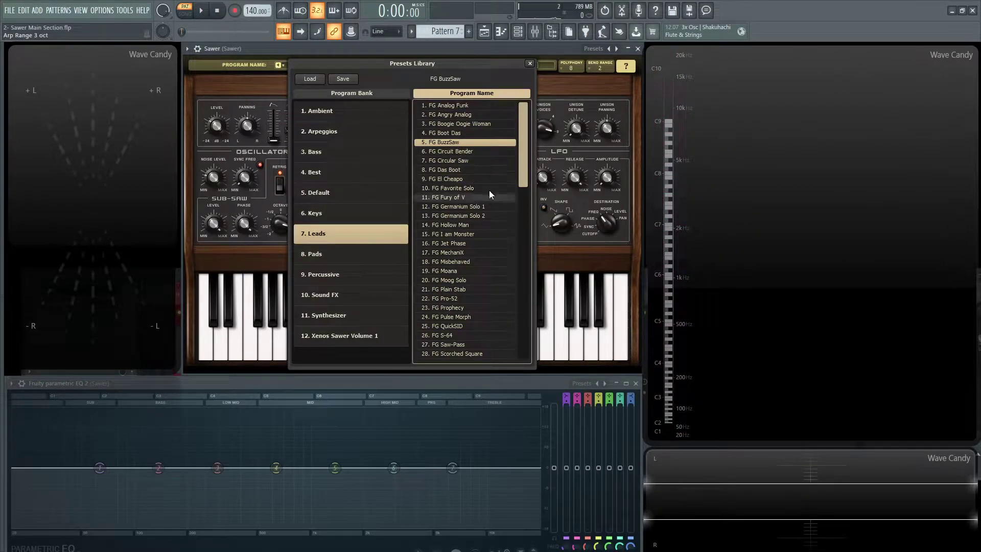
left_click(529, 63)
left_click(345, 65)
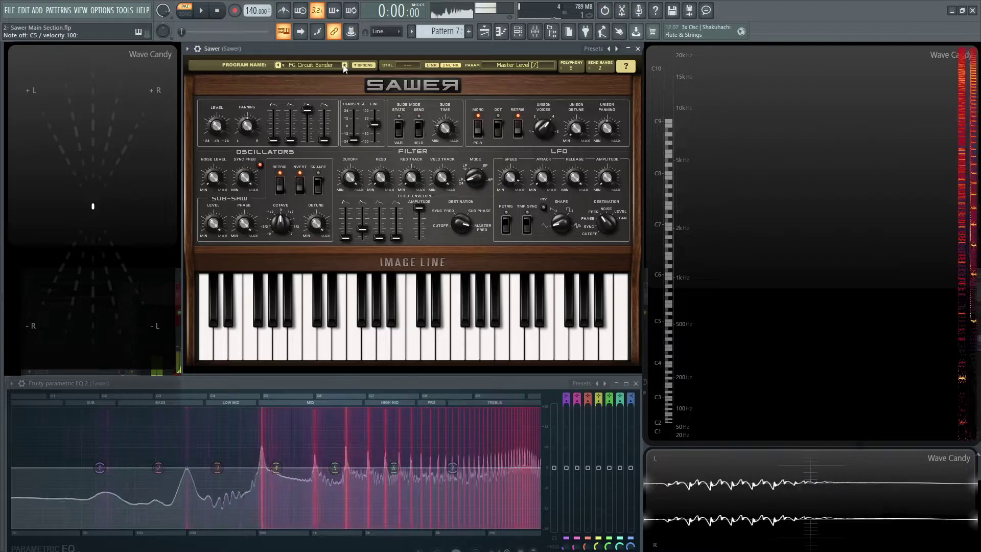
left_click(344, 65)
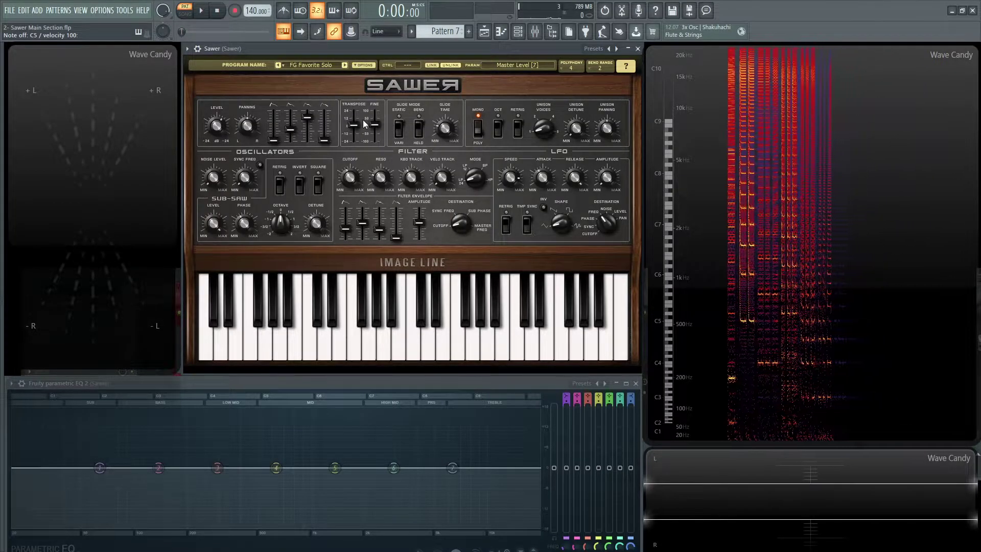
- Review the save, load, reset and CC map options for the program, and show Glide Time in the parameter display
left_click(372, 66)
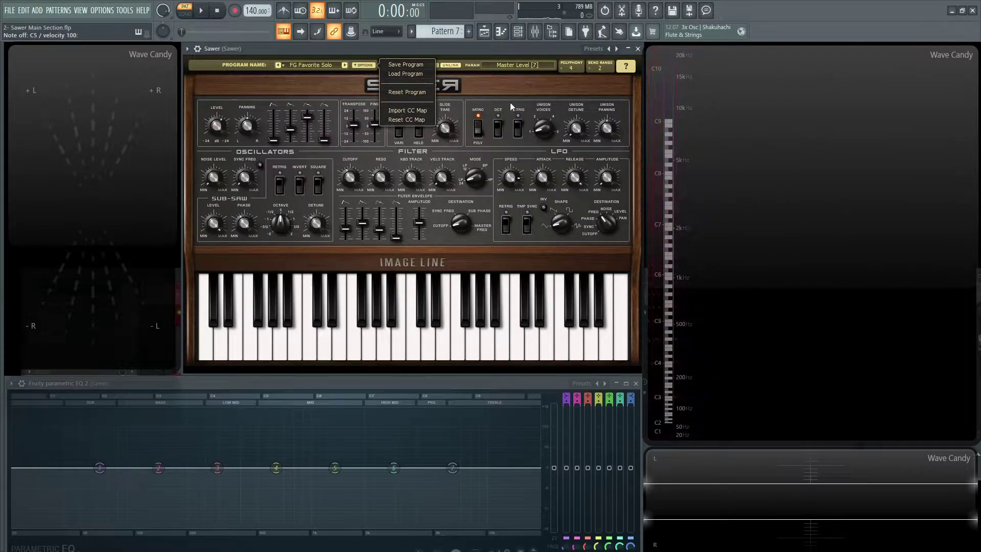
left_click(333, 83)
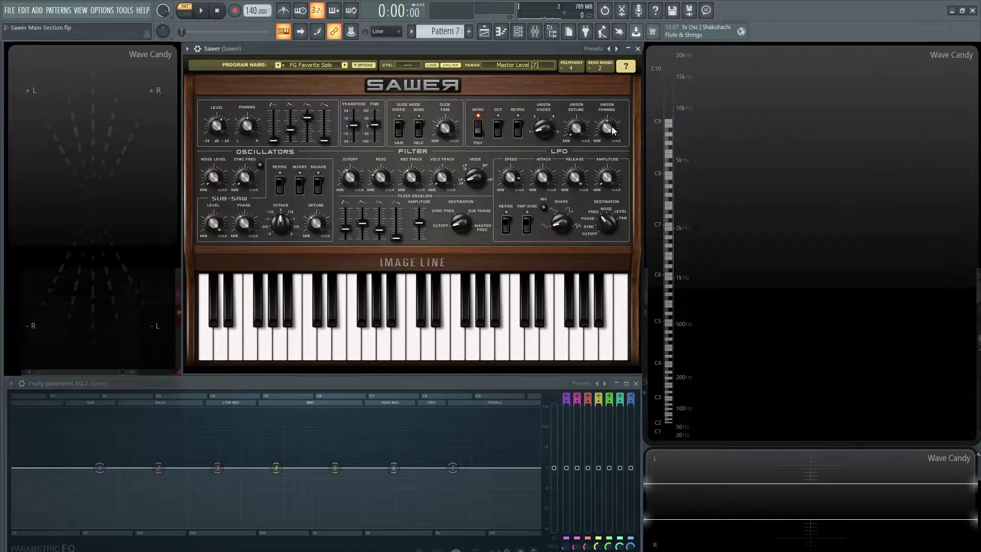
left_click(445, 131)
- Examine the available polyphony and bend range values without changing either one
left_click(570, 66)
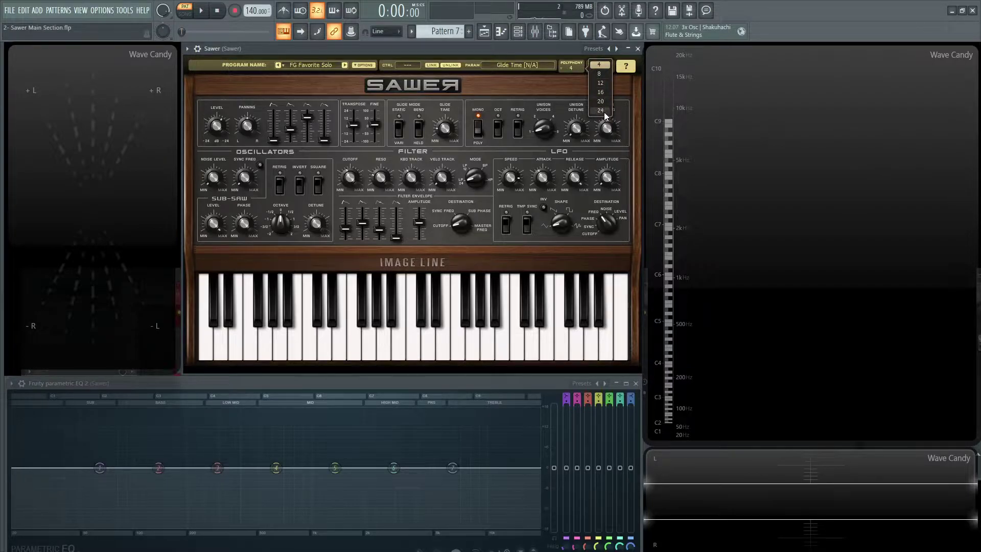
left_click(544, 85)
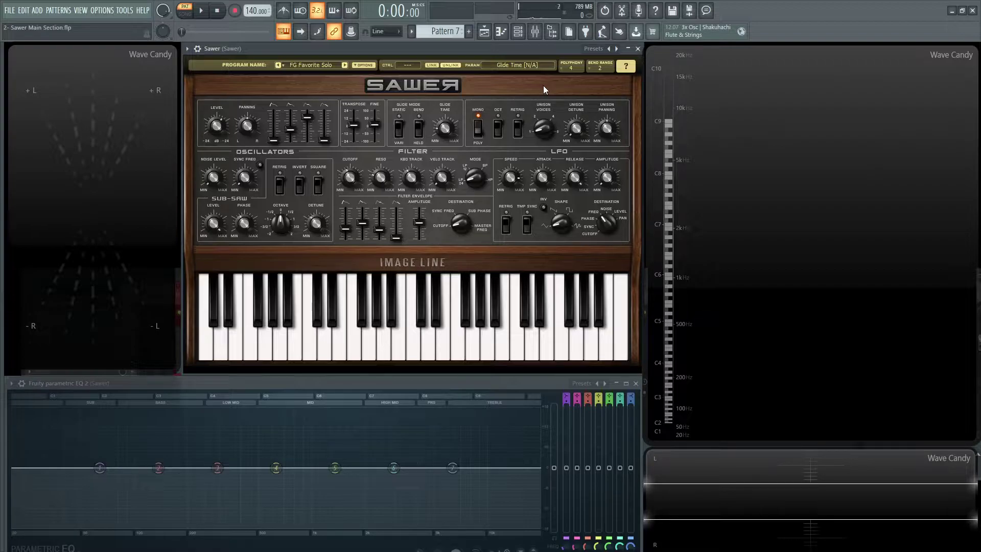
left_click(603, 69)
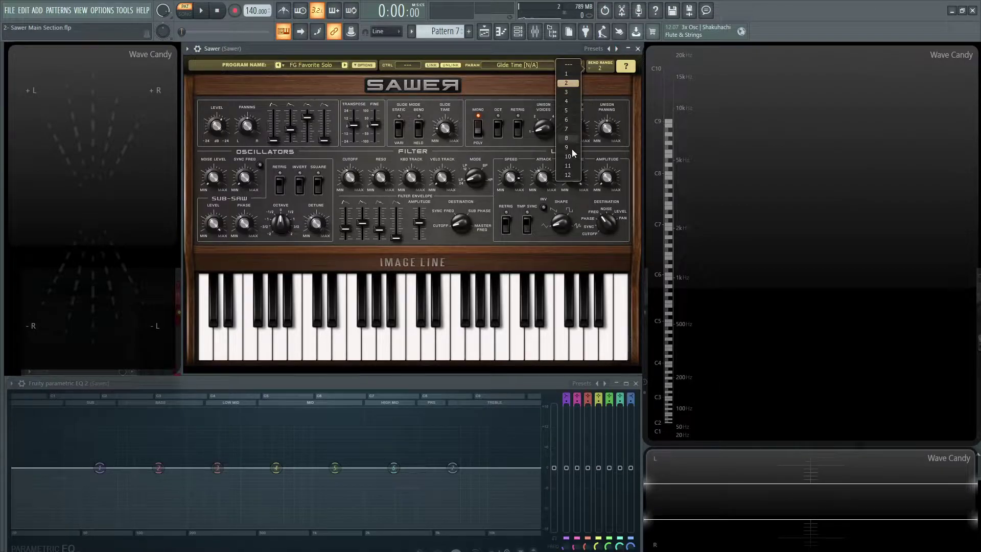
left_click(499, 87)
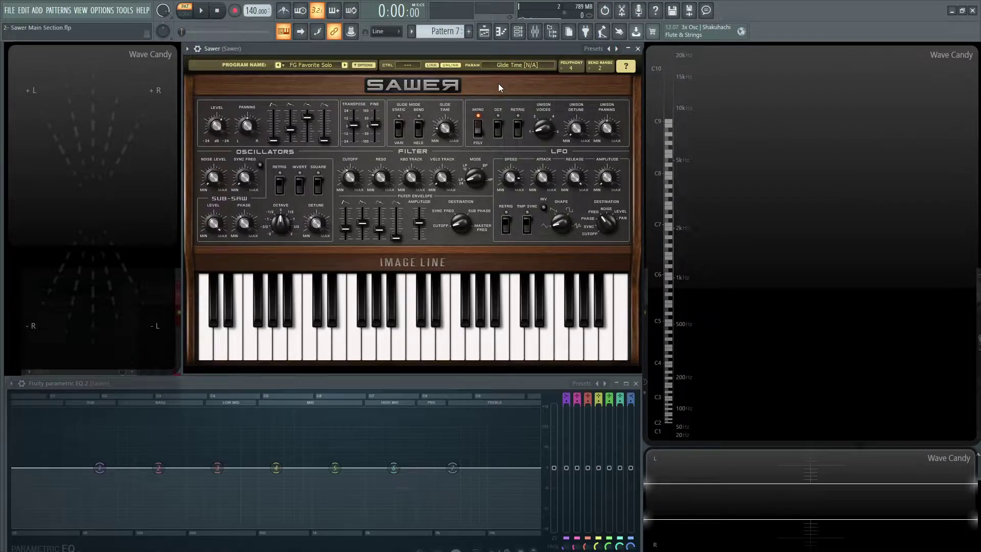
- View the Sawer version and credits screen, and close it again
left_click(626, 67)
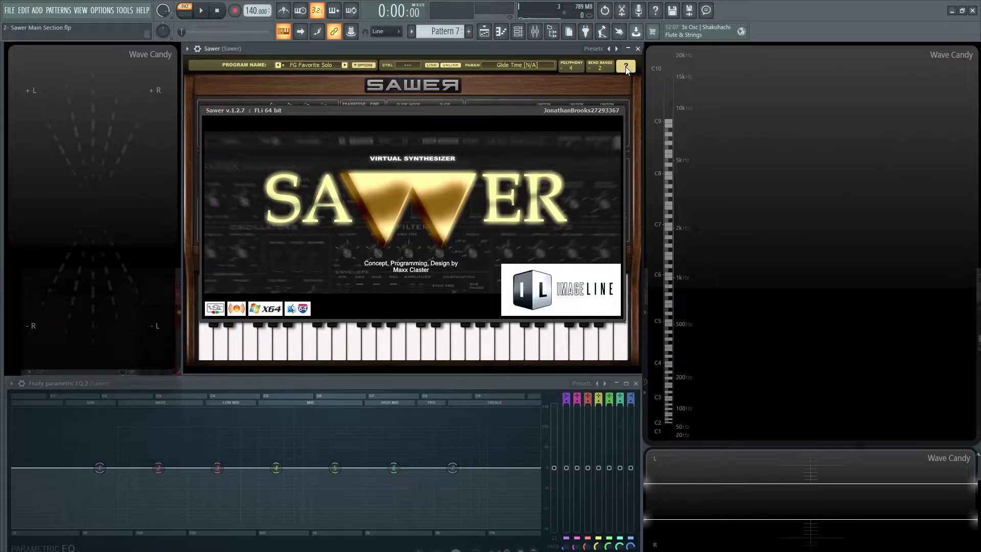
left_click(629, 69)
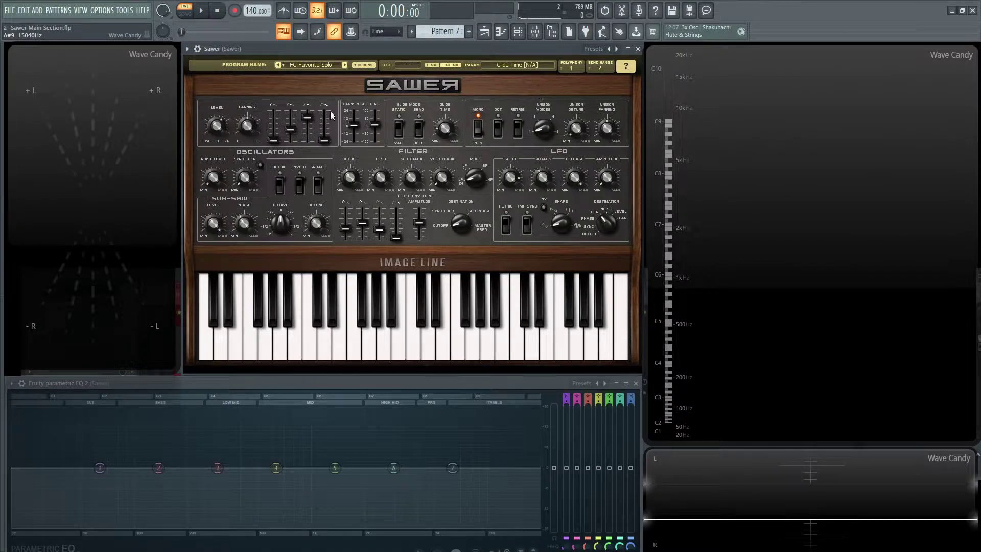
- Load the Default preset from the Default bank and close the preset library
left_click(317, 65)
left_click(334, 193)
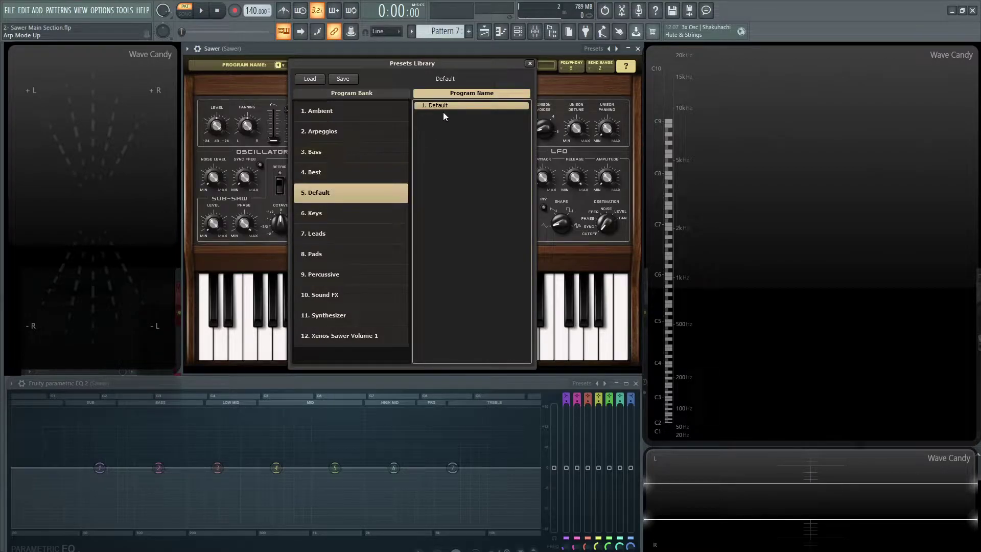
left_click(531, 63)
- Play test notes at C5 and C6 while trying out the master level and panning knobs
key("q")
left_click_drag(216, 119, 248, 124)
key("q")
key("q")
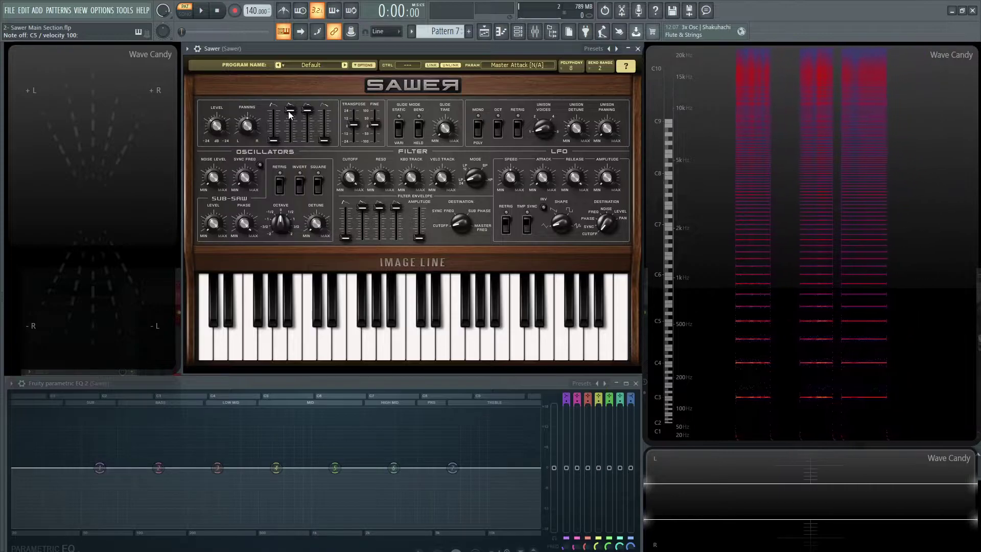
key("z")
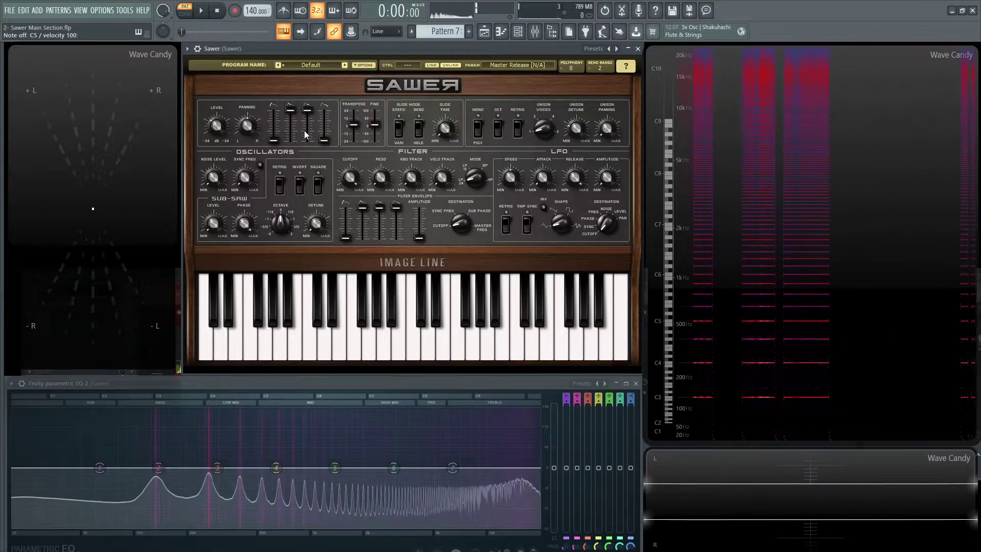
key("z")
key("q")
- Raise the master attack, lower the decay, set the sustain to 23 %, and play C6 to hear the envelope
key("q")
left_click_drag(274, 141, 307, 131)
key("q")
left_click(276, 128)
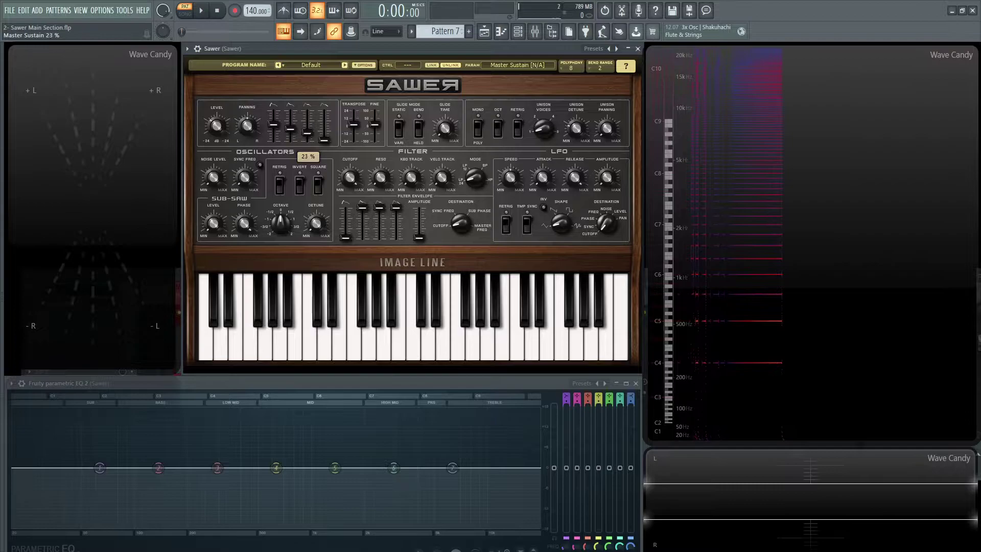
key("q")
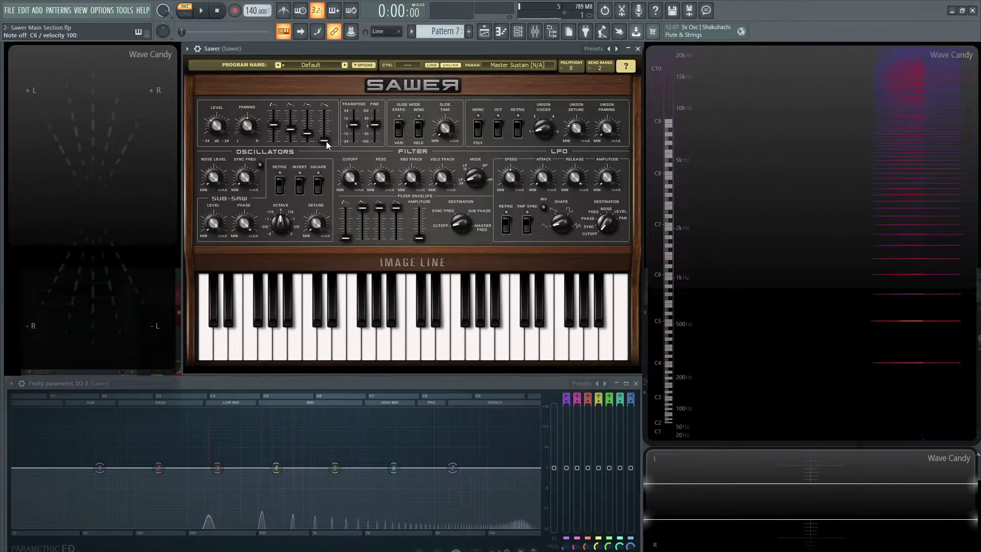
- Raise the master release to about the middle of its range and play C6 to hear the note fade
left_click_drag(326, 141, 326, 126)
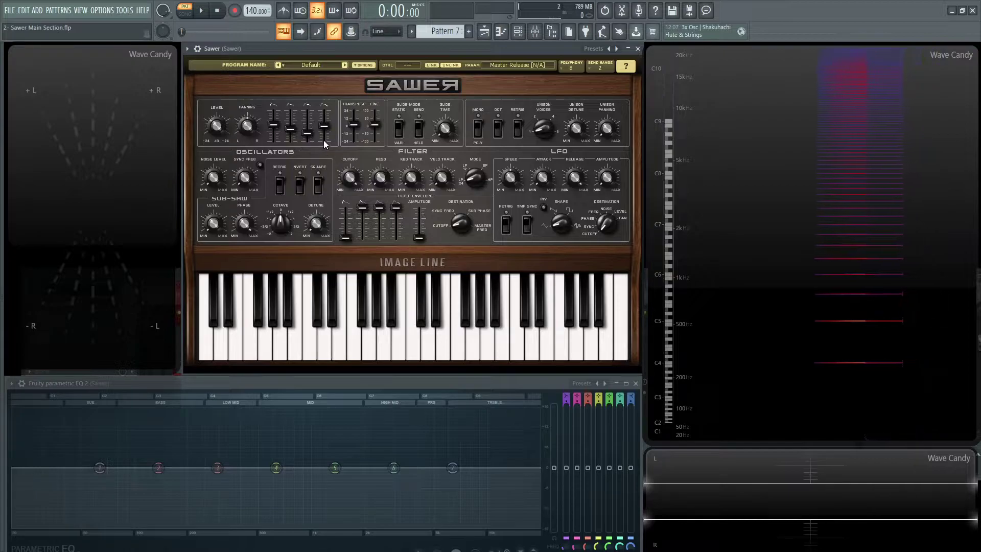
key("q")
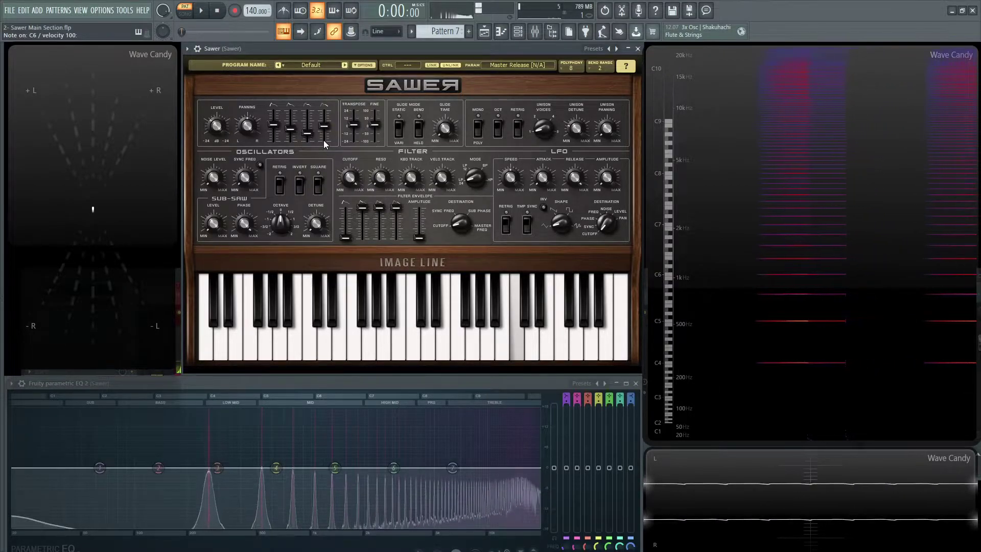
key("q")
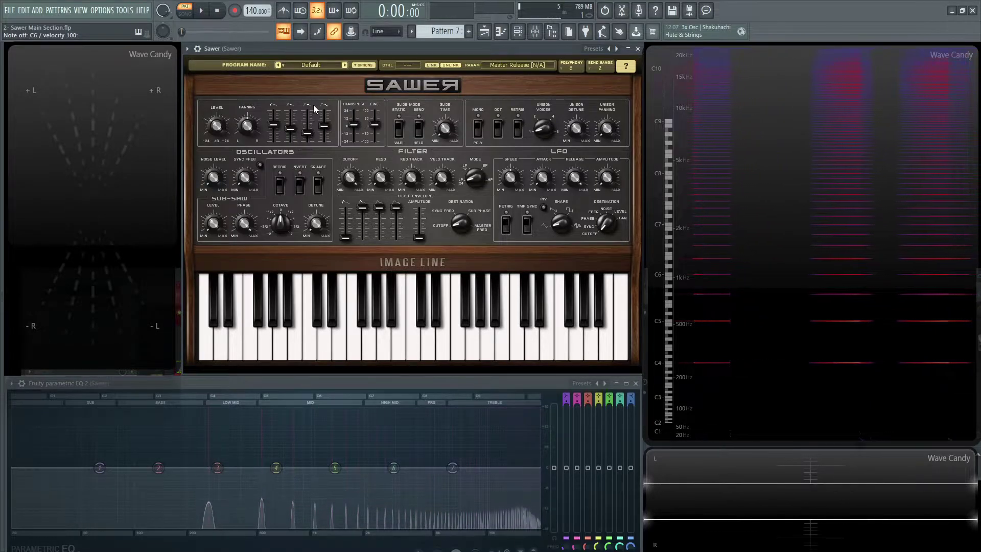
- Reset the master release, sustain, decay and attack sliders to their default values
right_click(325, 127)
right_click(307, 133)
right_click(290, 131)
right_click(275, 125)
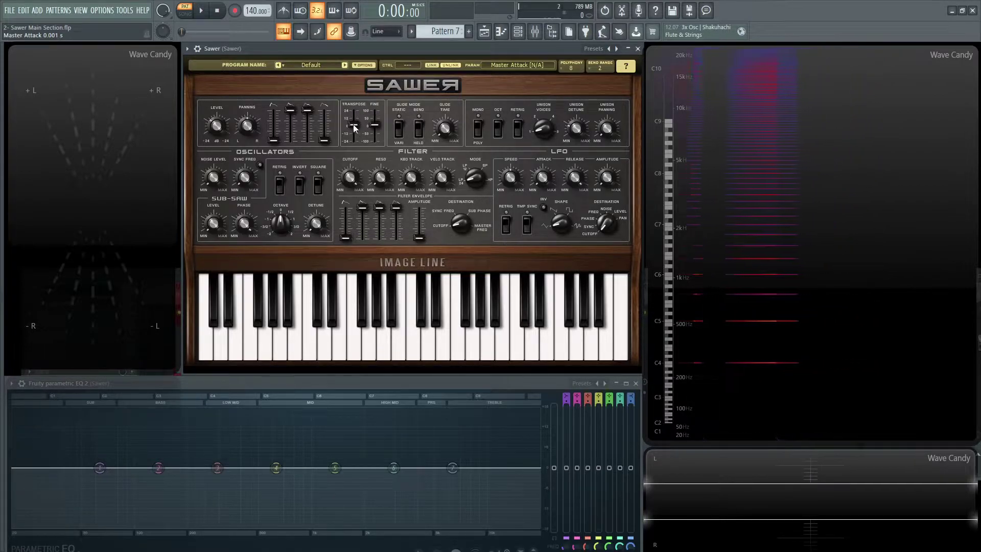
- Try out the transpose and fine tune sliders, and reset fine tune to its default
left_click_drag(355, 127, 379, 123)
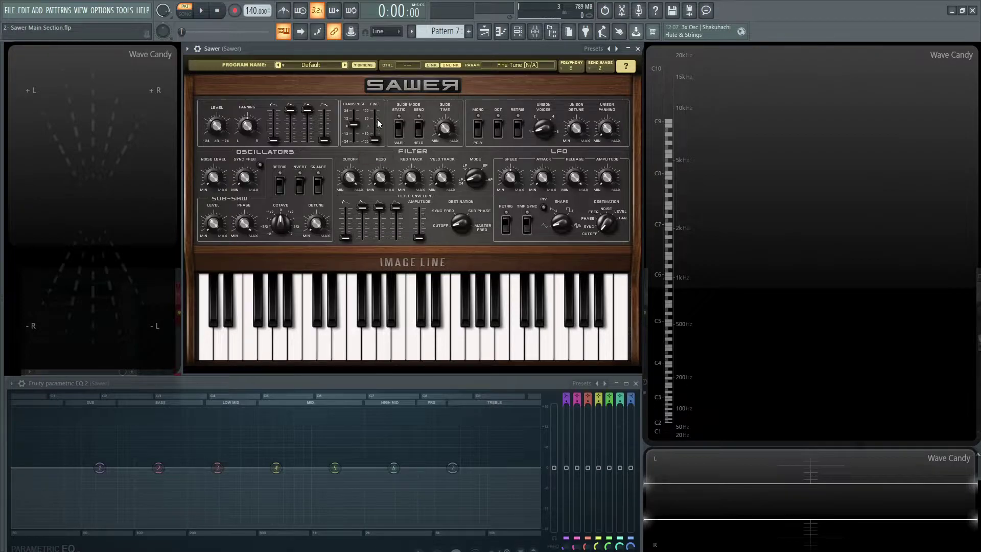
right_click(374, 139)
- Increase the glide time slightly and play alternating notes to hear the pitch slide
left_click_drag(445, 128, 445, 124)
key("n")
key("r")
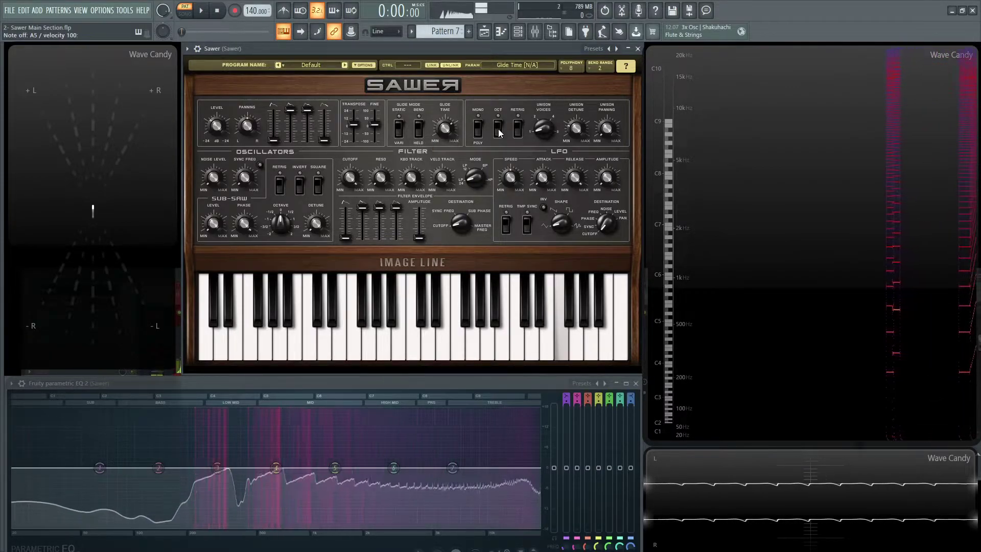
key("r")
key("n")
key("r")
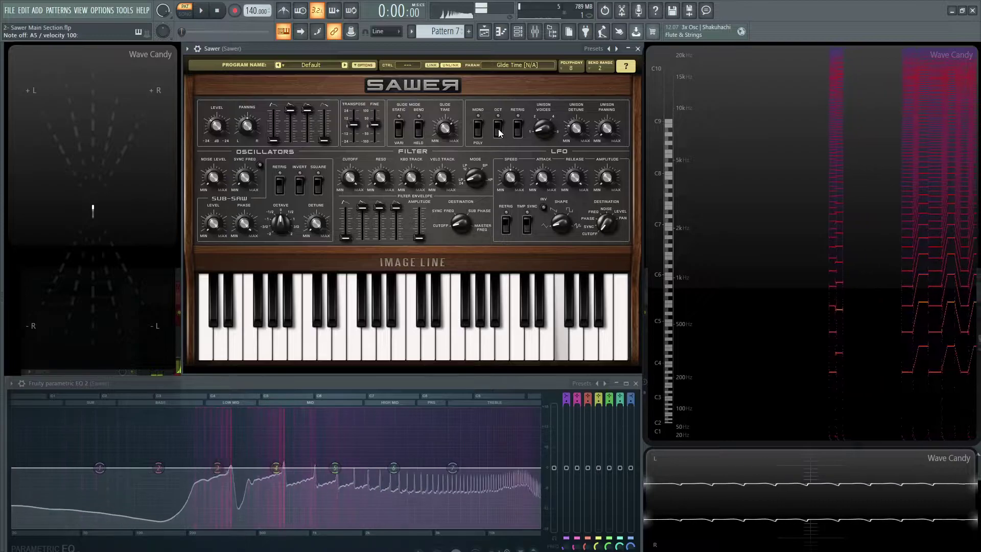
key("n")
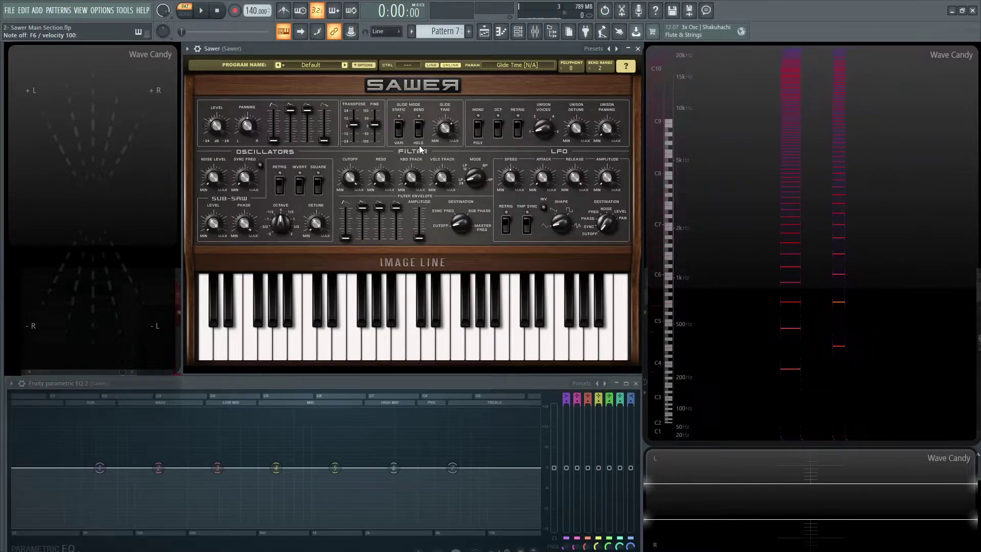
- Play C6 and G6 in Held glide mode, switch the glide key mode to Bend, and play C6 again to compare
key("q")
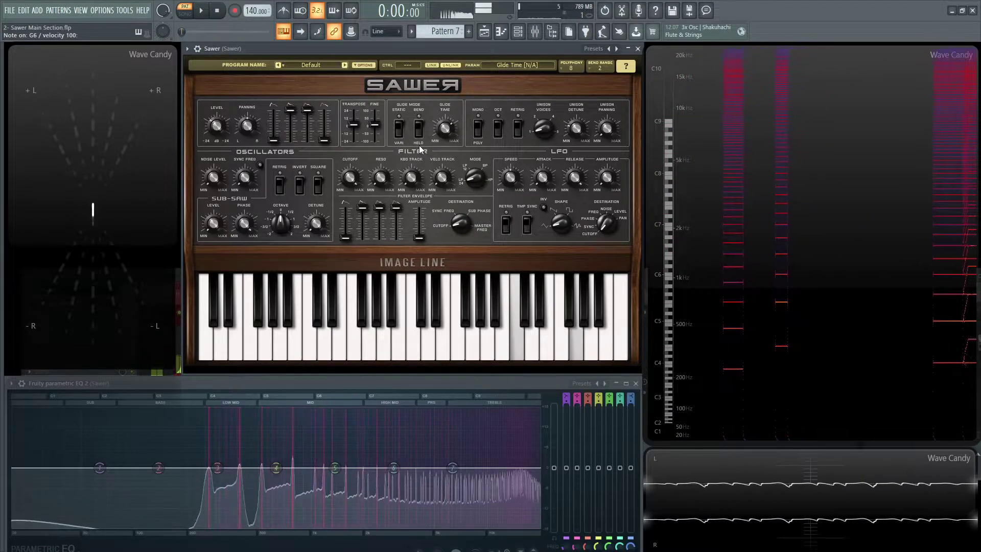
key("t")
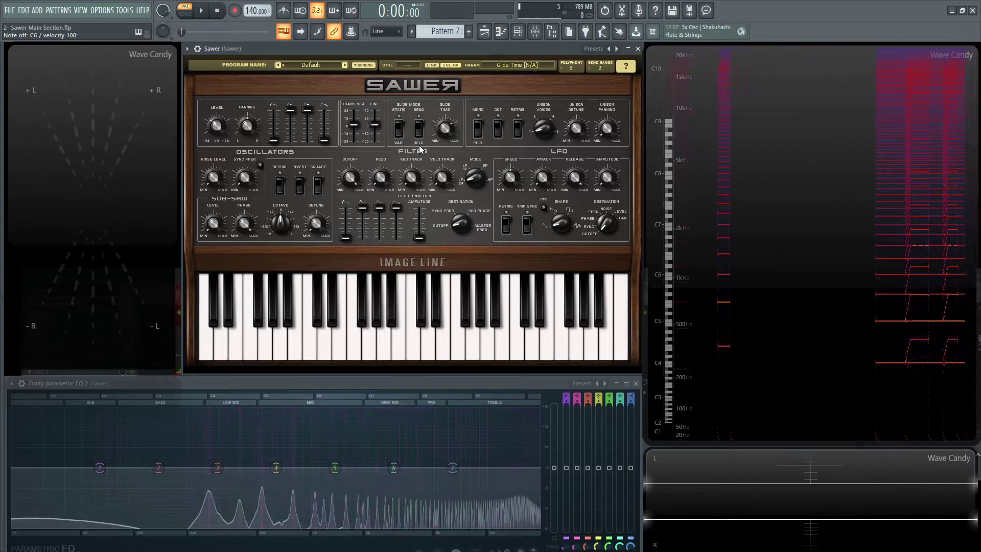
left_click(419, 126)
key("q")
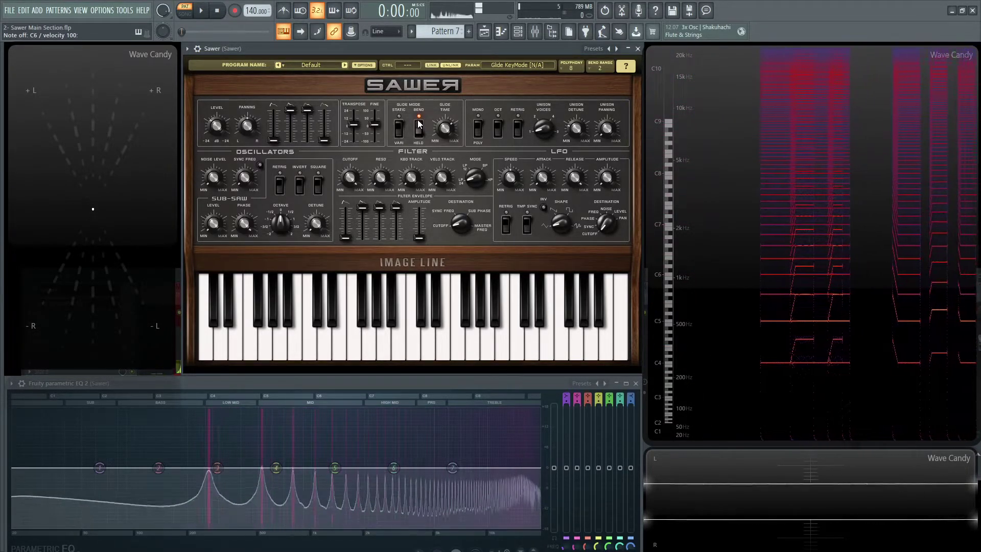
- Play alternating notes with the glide key mode on Bend to hear the pitch bend between them
key("3")
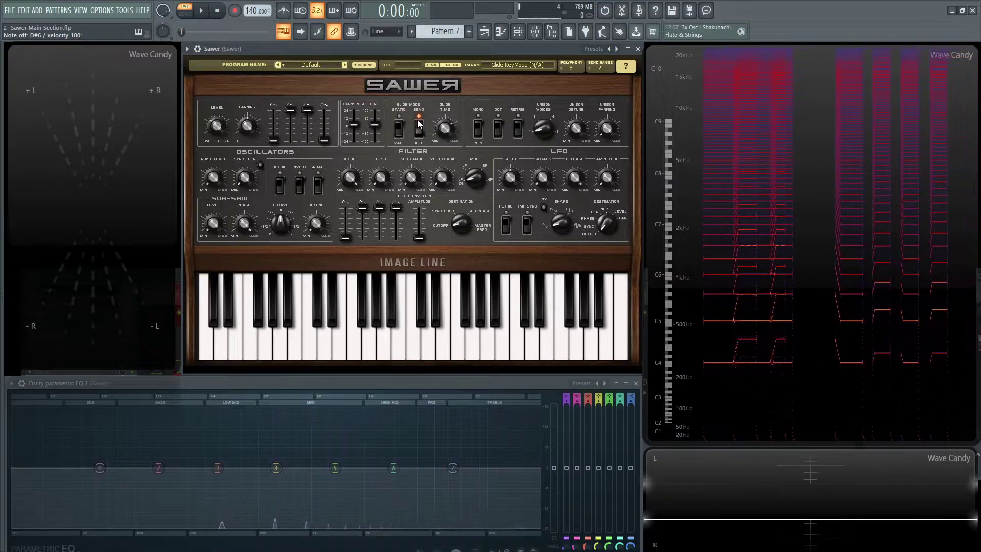
key("q")
key("3")
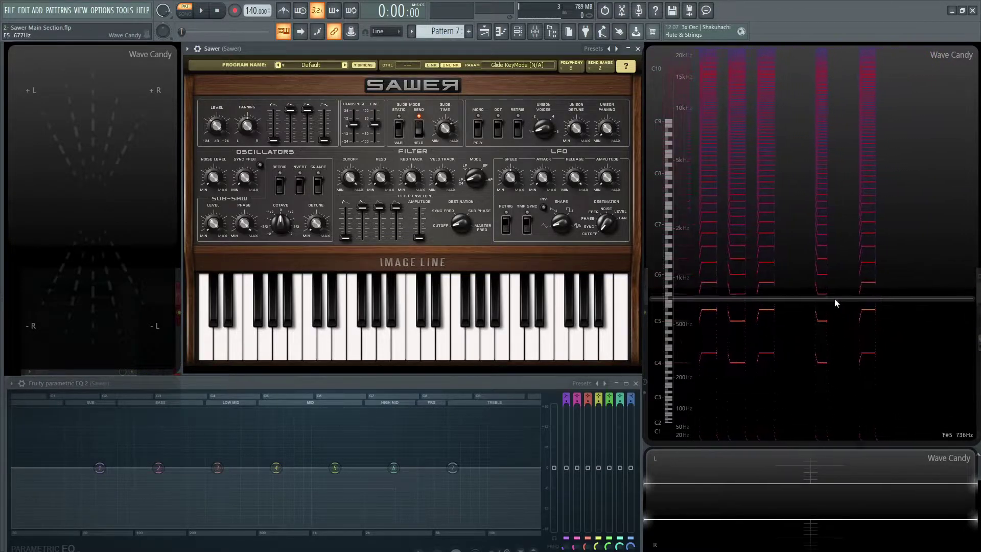
- Play A4 in Held glide mode, switch the glide key mode back to Bend, and slide between A4 and a much higher note
left_click(421, 131)
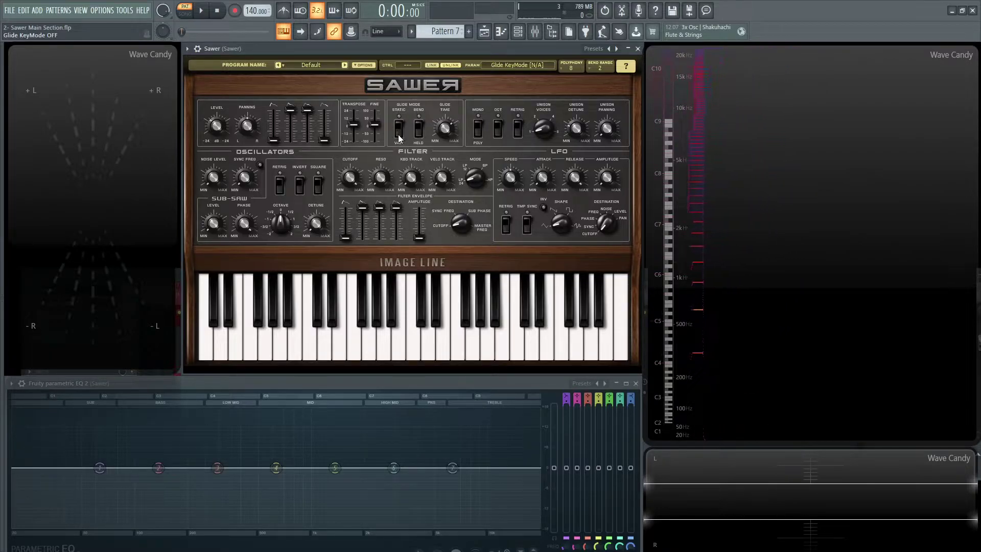
key("n")
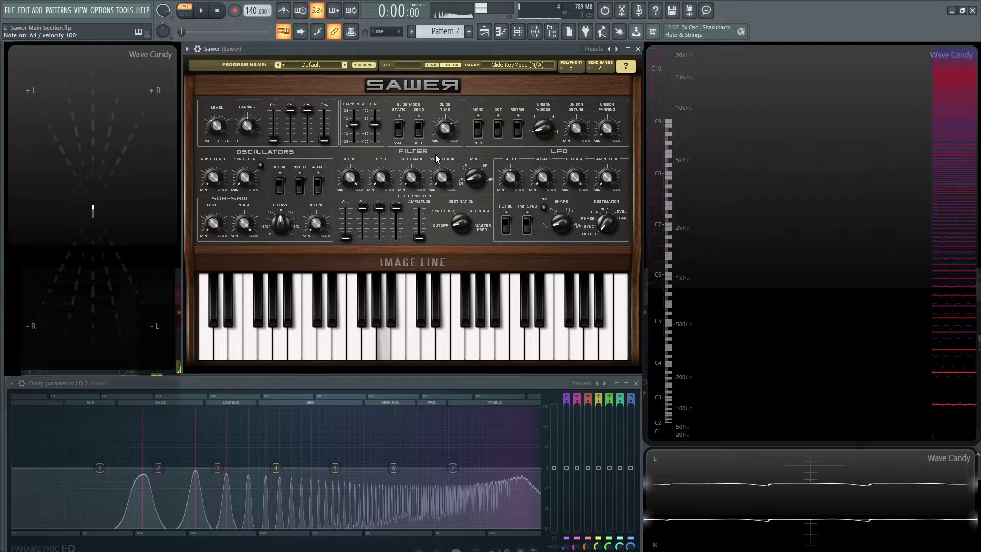
left_click(421, 130)
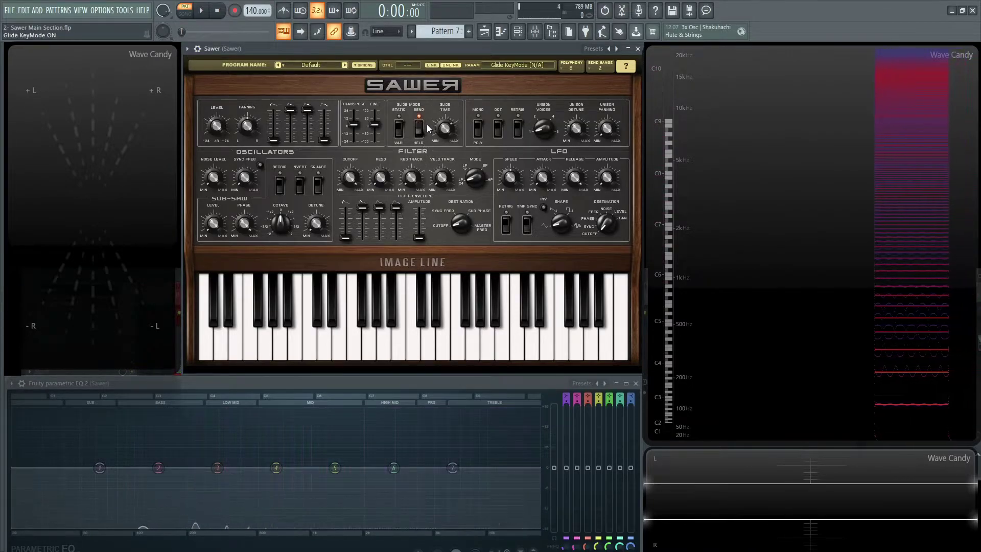
key("n")
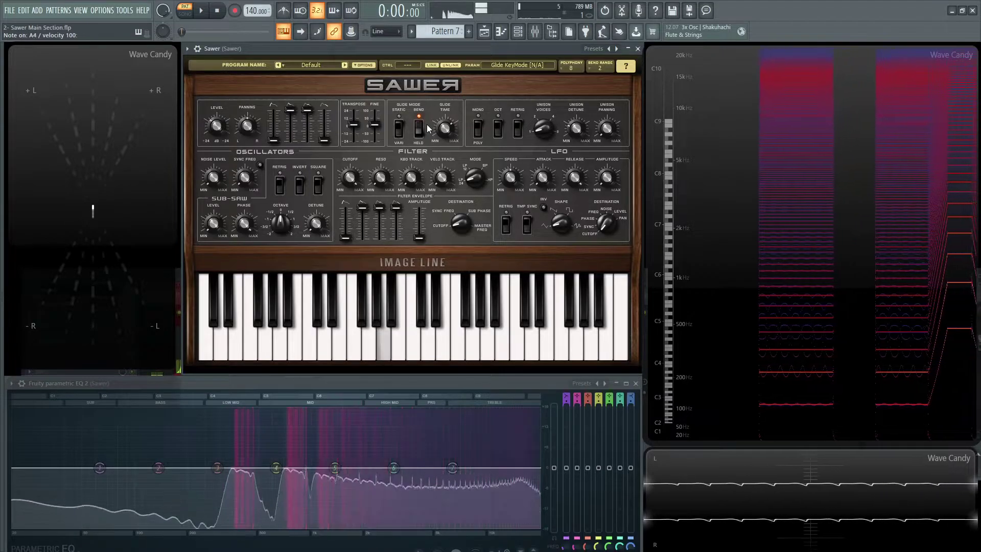
key("m")
key("m")
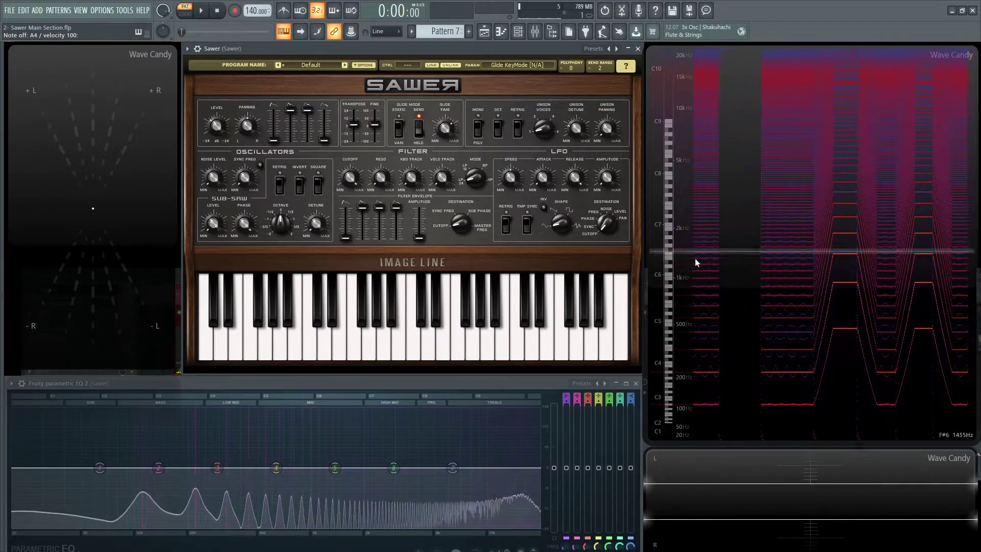
- Alternate between A4 and C5 in Vari glide mode to hear the slide across a small interval
key("n")
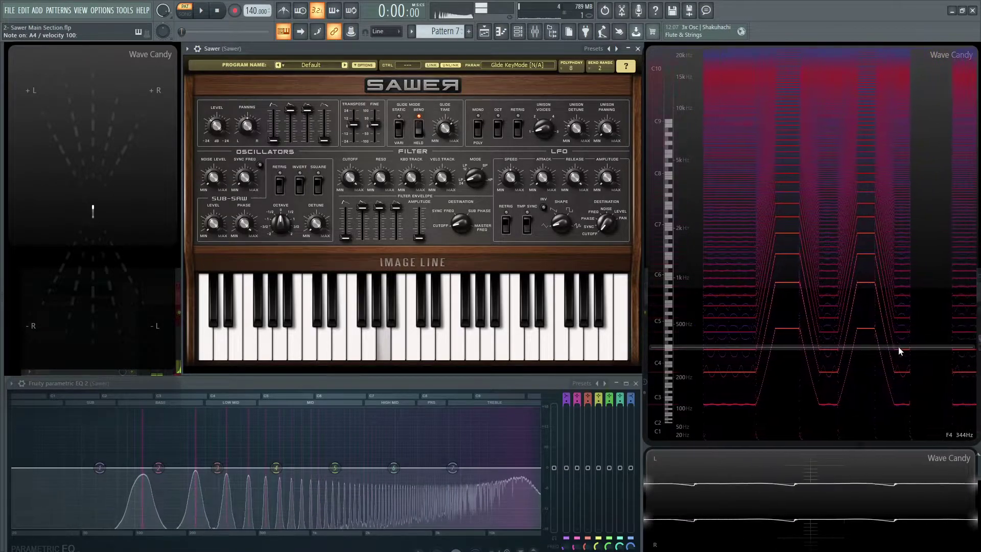
key("comma")
key("n")
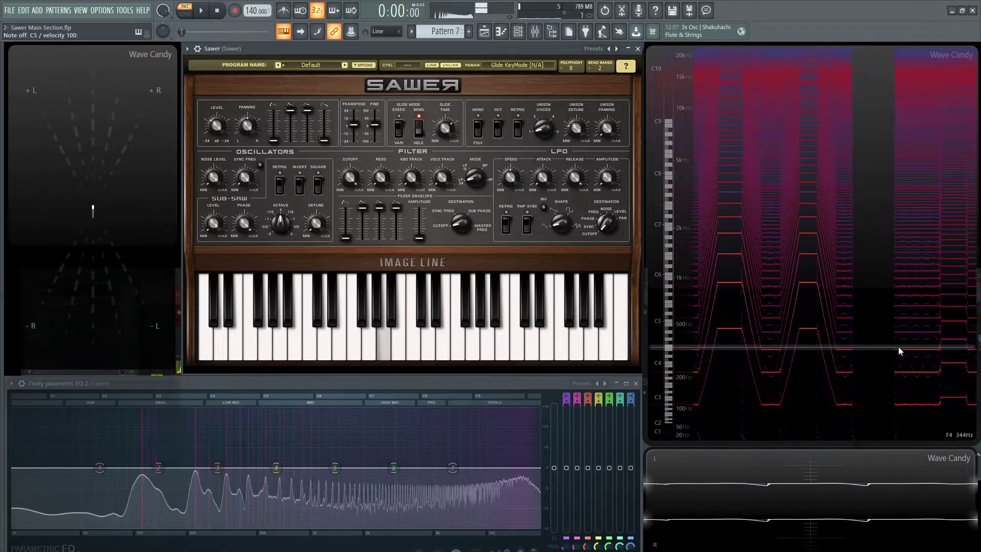
key("comma")
key("n")
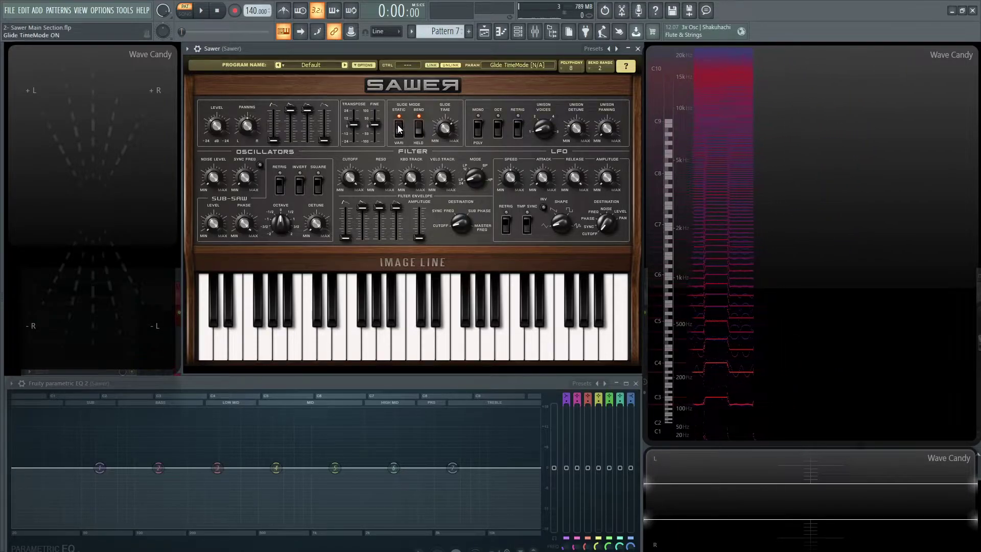
- Switch the glide time mode to Static and slide from A4 to nearby and distant notes to compare
key("n")
key("w")
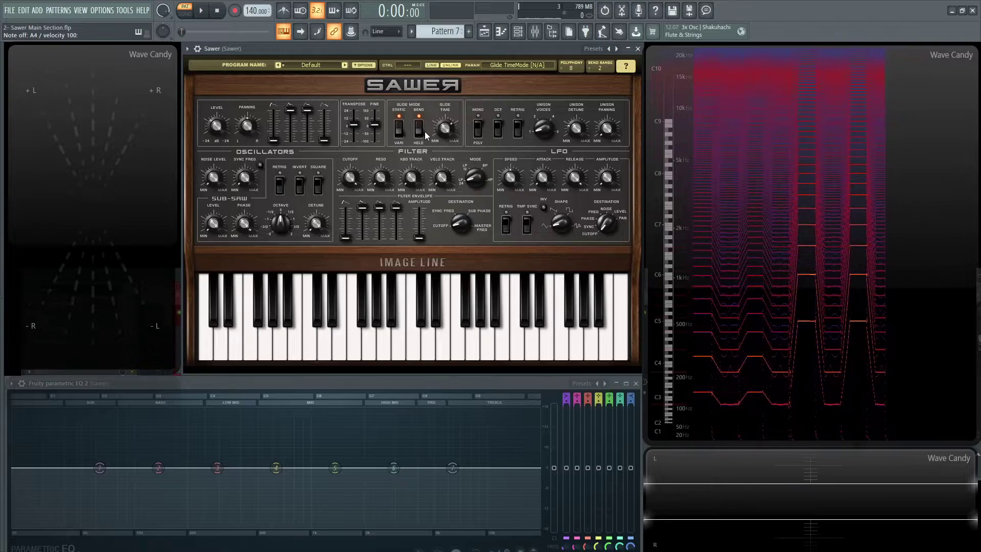
- Reload the Default program from the presets library and close the library
left_click(359, 65)
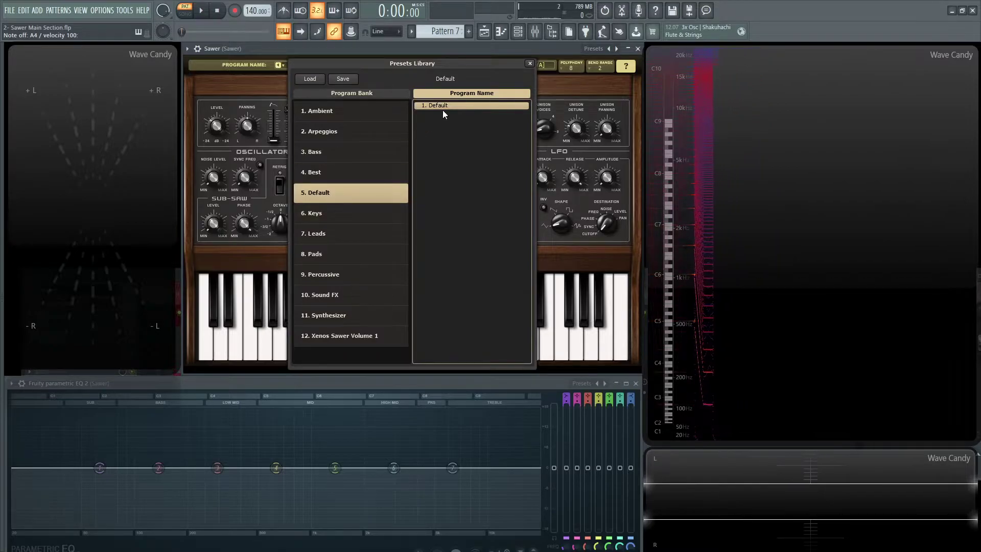
left_click(353, 173)
left_click(339, 192)
left_click(530, 63)
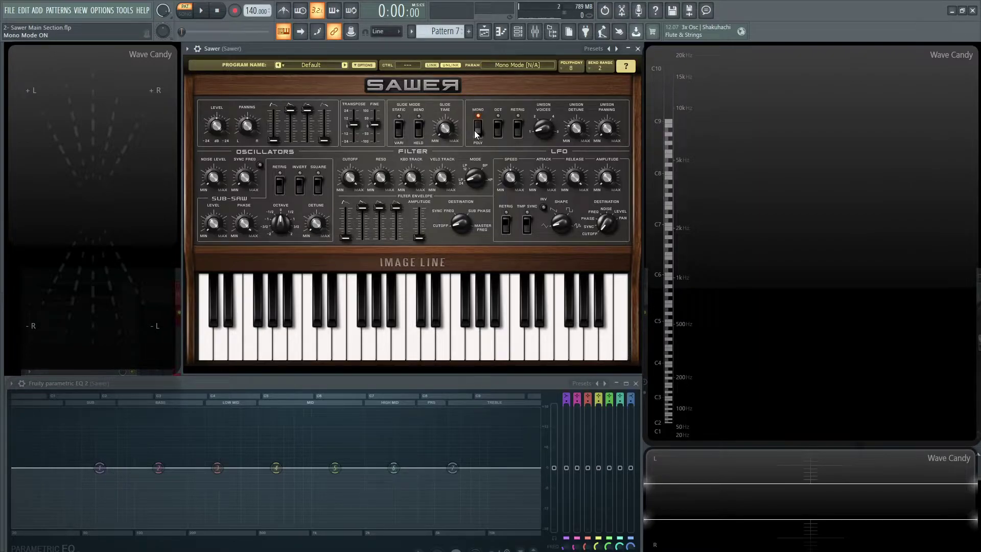
- Play overlapping notes in Mono mode, switch back to Poly, and play several notes together to compare
key("x")
key("s")
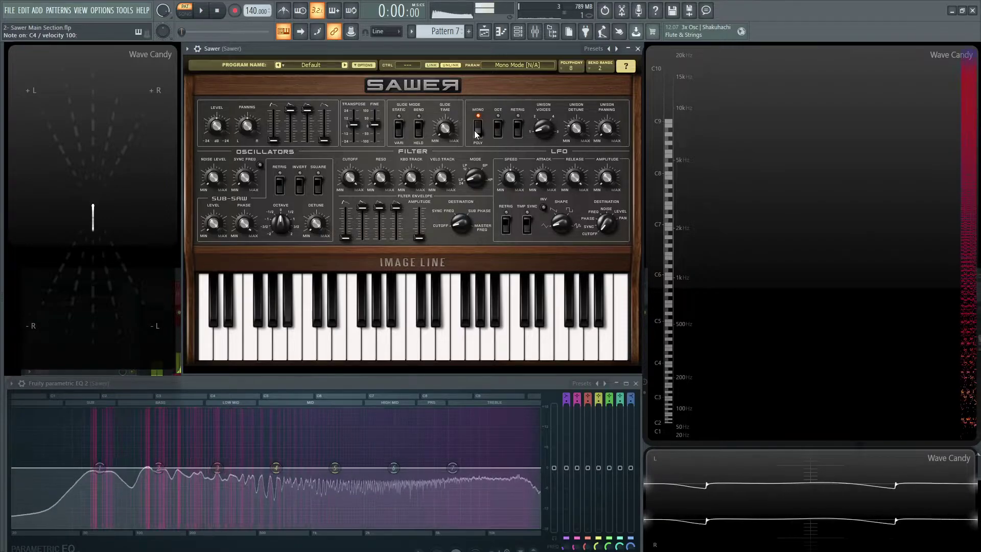
key("d")
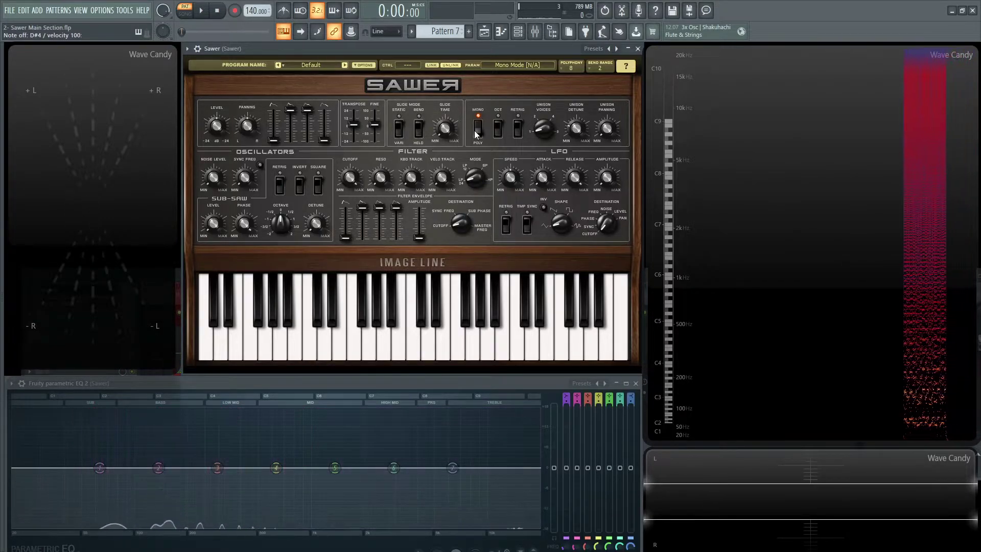
key("q")
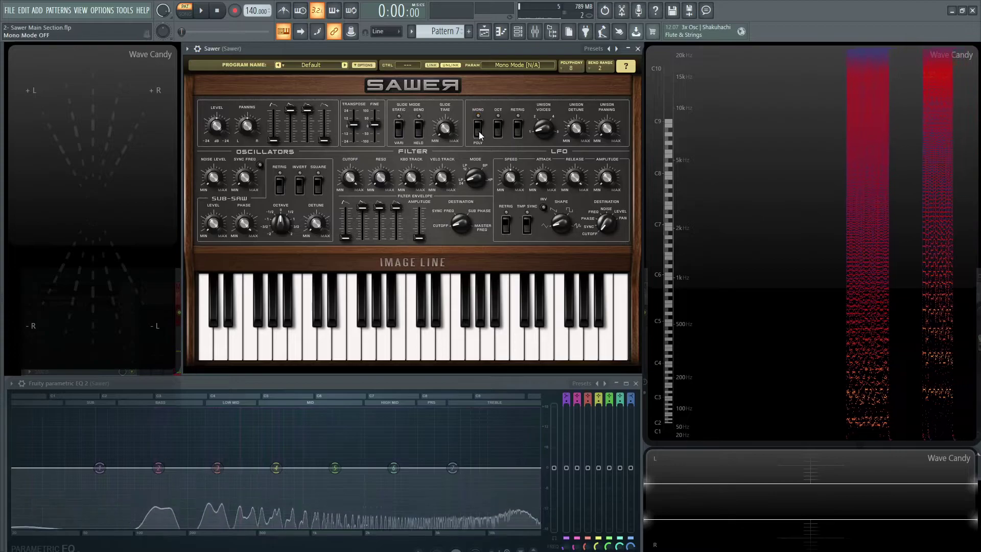
key("j")
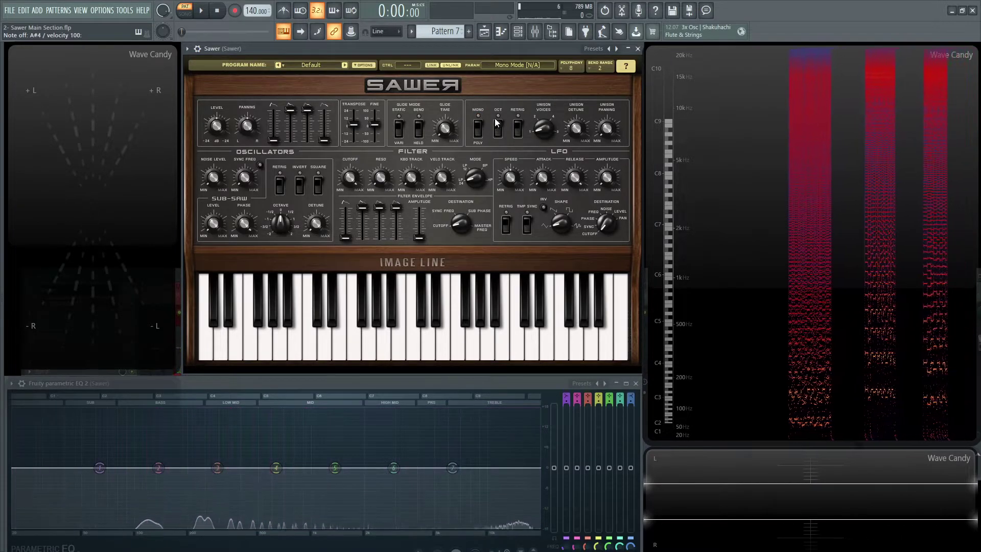
- Set the unison voices to 4
left_click_drag(544, 127, 544, 102)
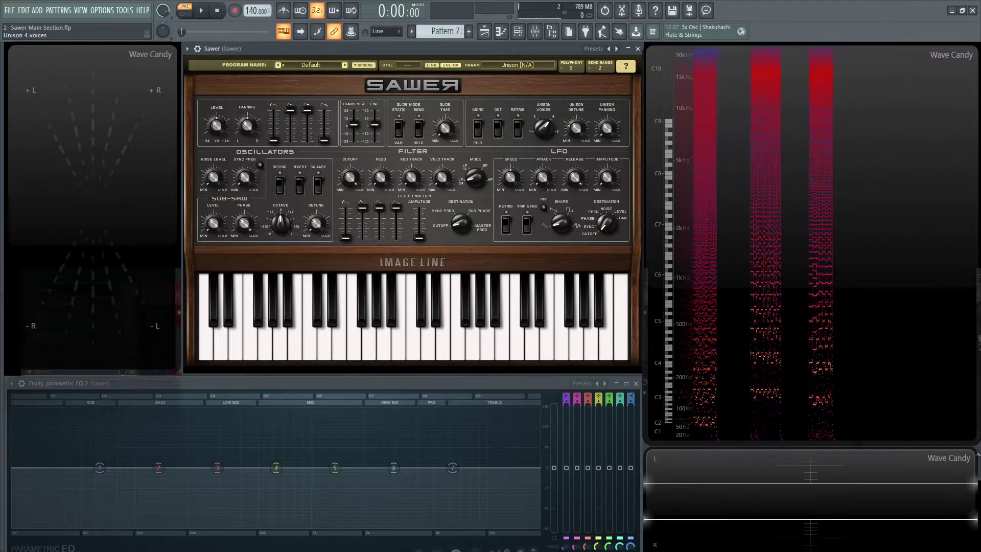
left_click(217, 125)
- Toggle the unison octaver on and off while playing D4, and play D5 with it on for comparison
key("x")
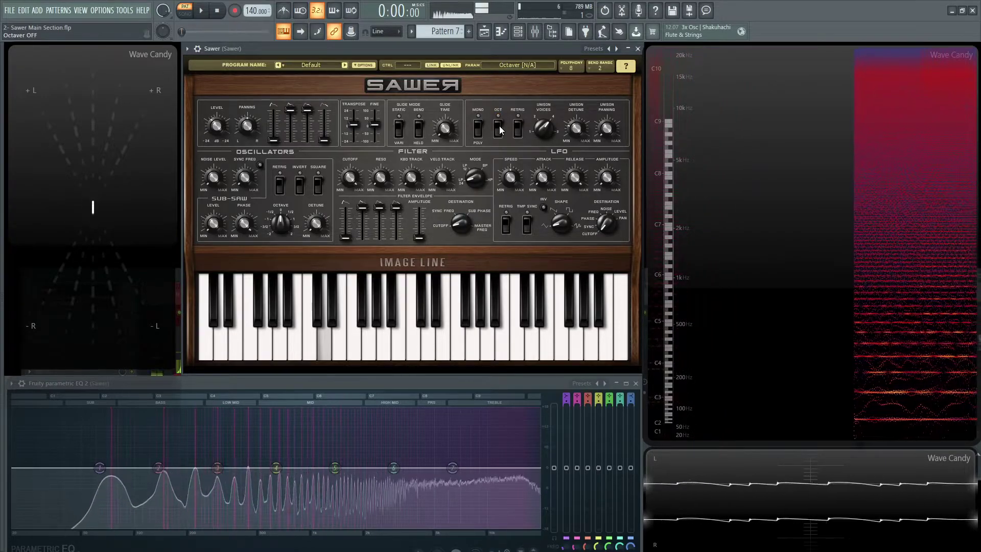
left_click(499, 128)
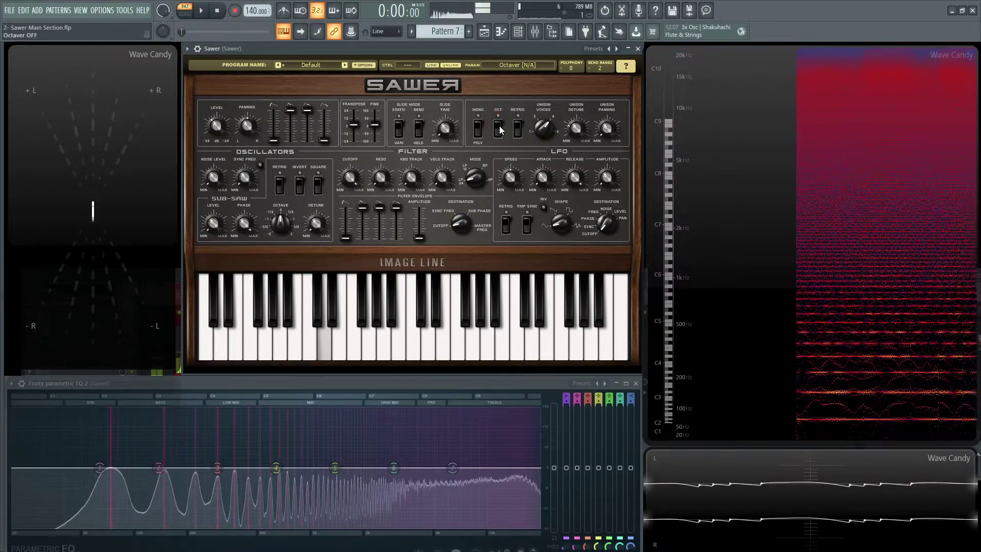
left_click(499, 128)
key("x")
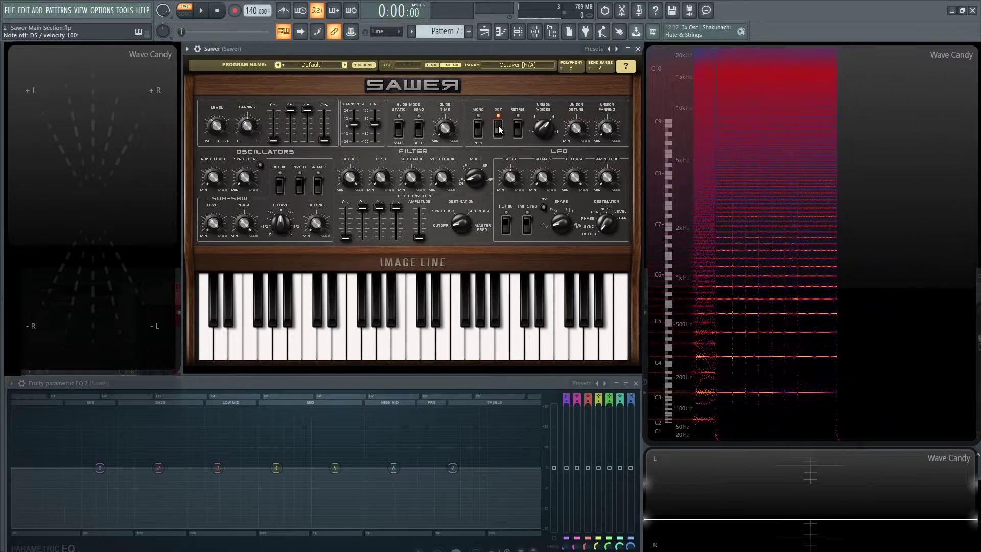
key("x")
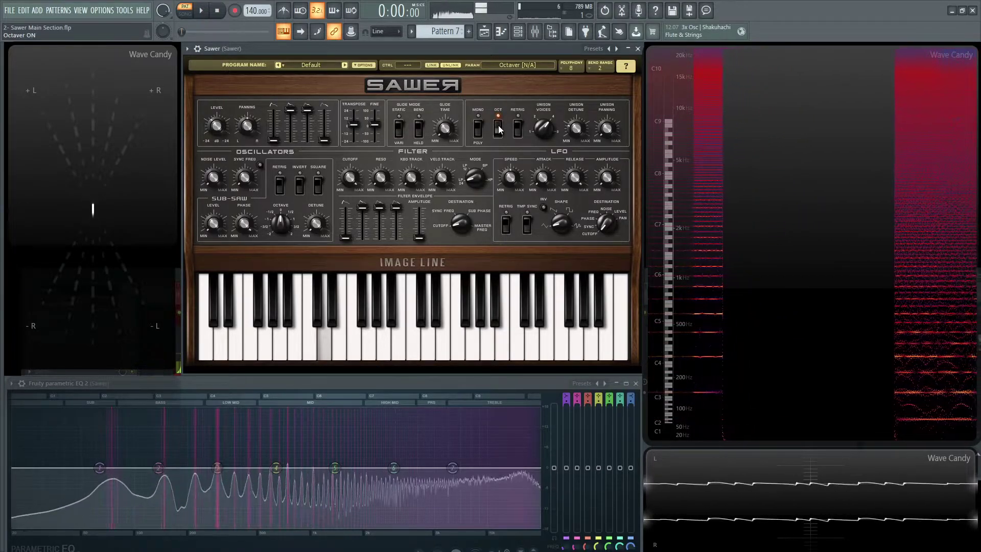
left_click(499, 129)
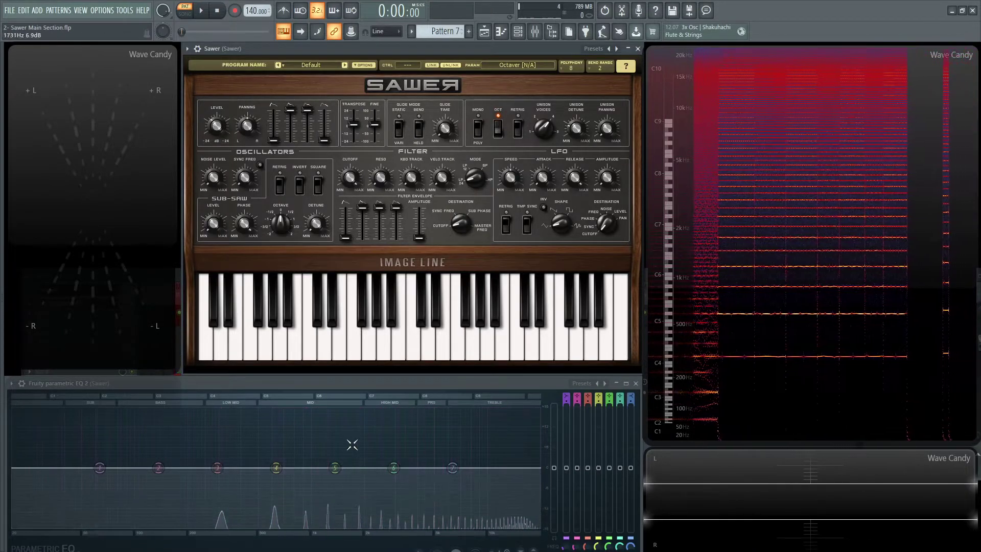
- Hold a higher note while toggling the octaver, and leave the octaver off
key("d")
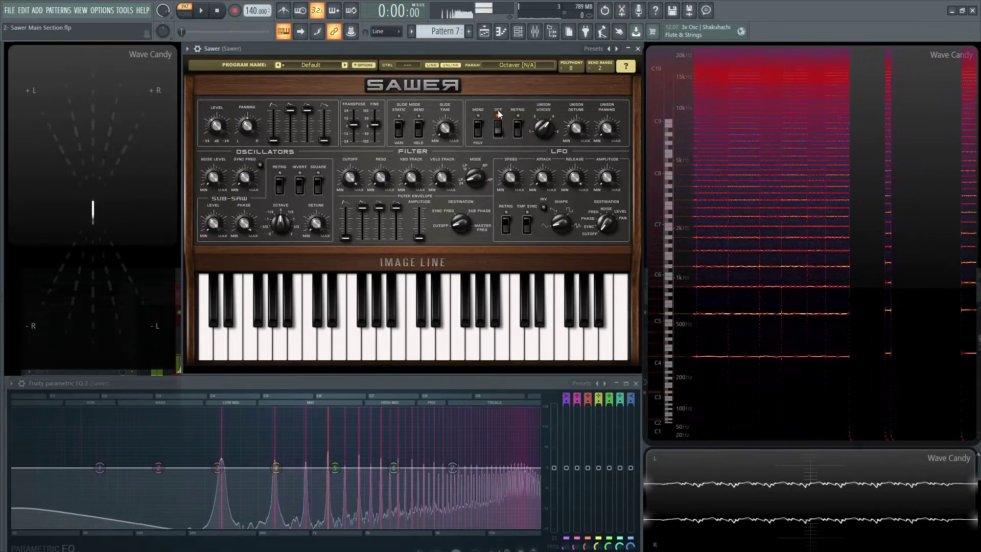
left_click(498, 130)
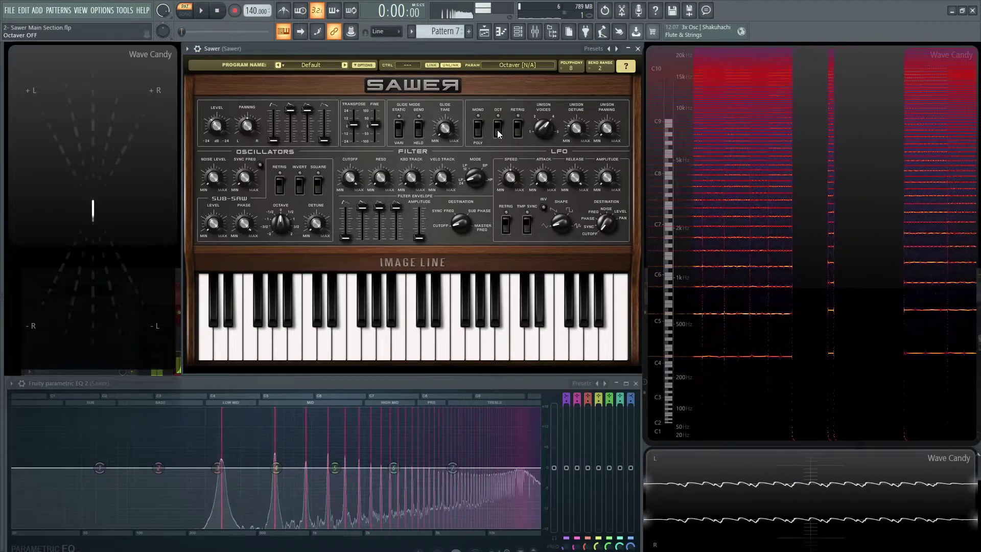
left_click(498, 130)
left_click(498, 130)
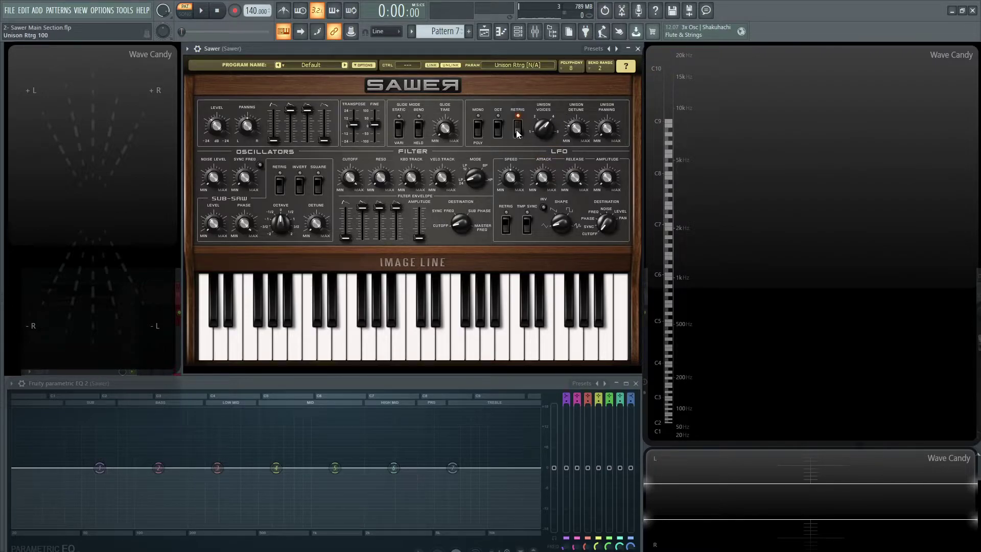
- Turn on unison retrigger and play C4 repeatedly, turning retrigger off to compare the attacks
key("z")
key("z")
key("z")
key("z")
key("z")
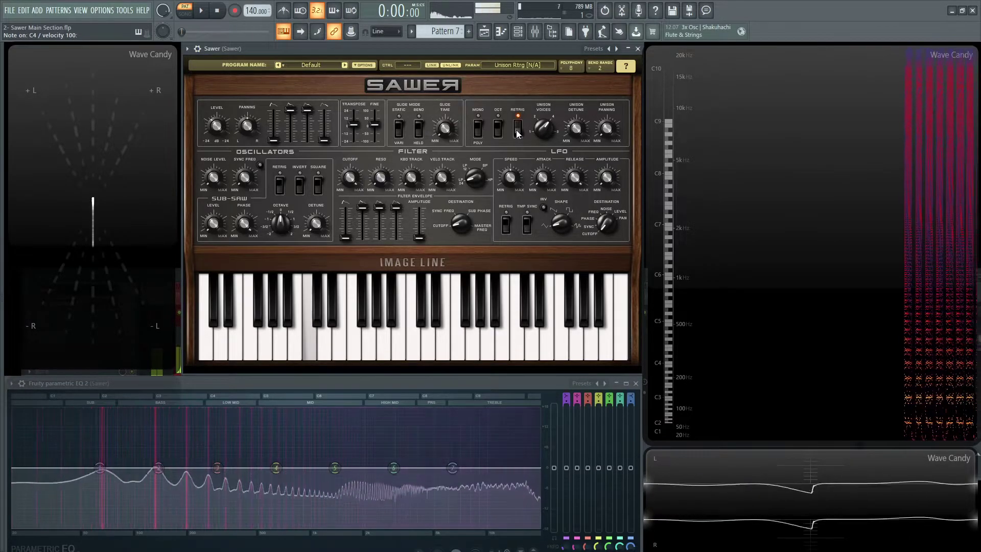
key("z")
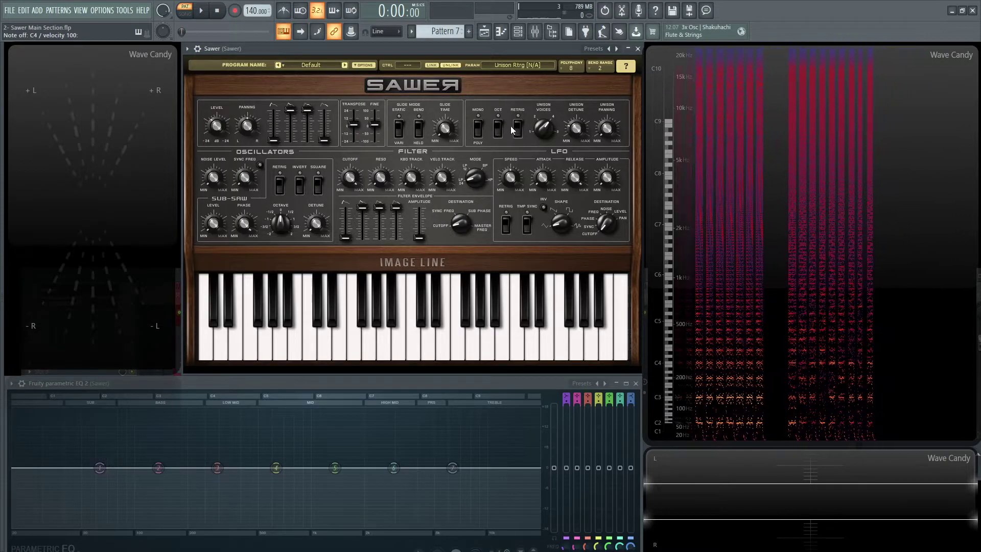
- Play D5 repeatedly with unison retrigger off, toggling retrigger to compare the attacks
key("w")
key("w")
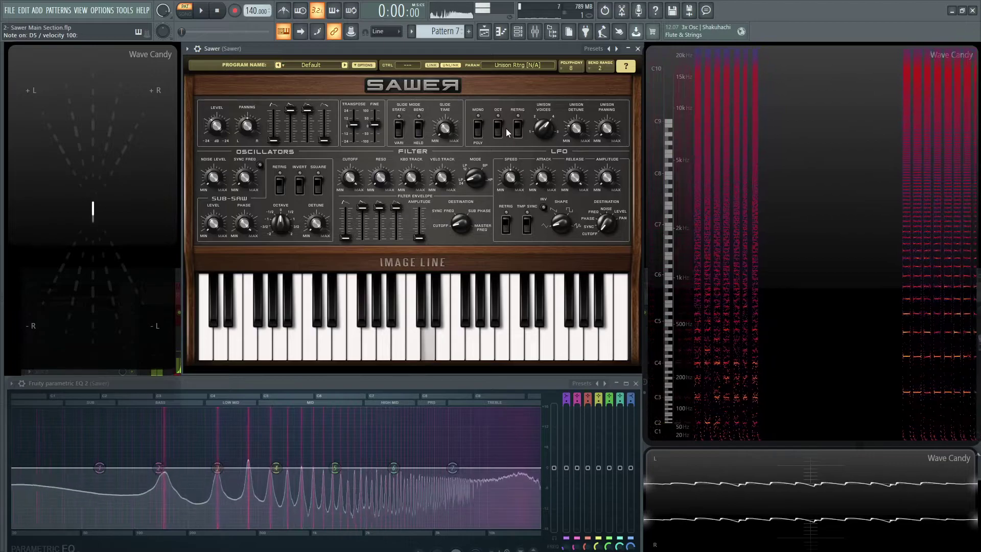
key("x")
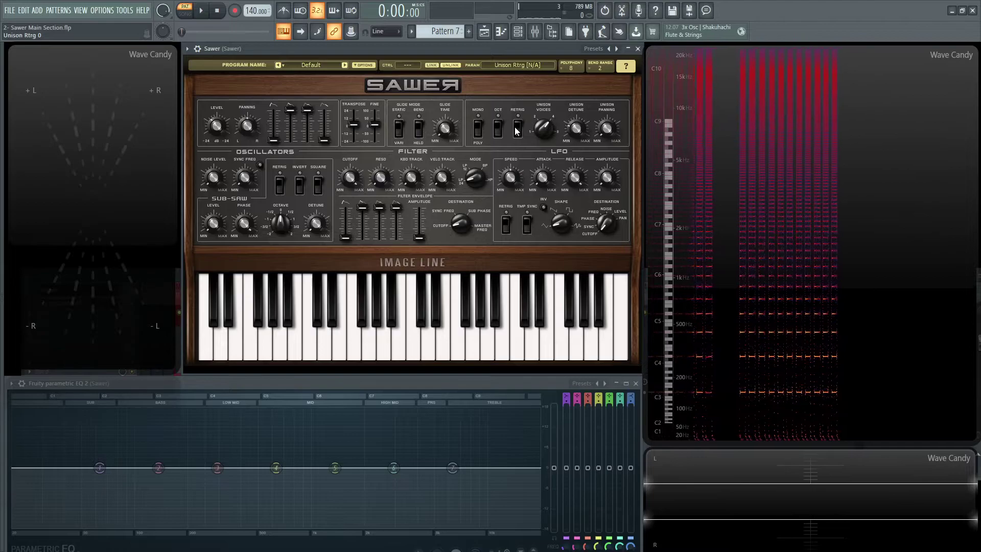
key("w")
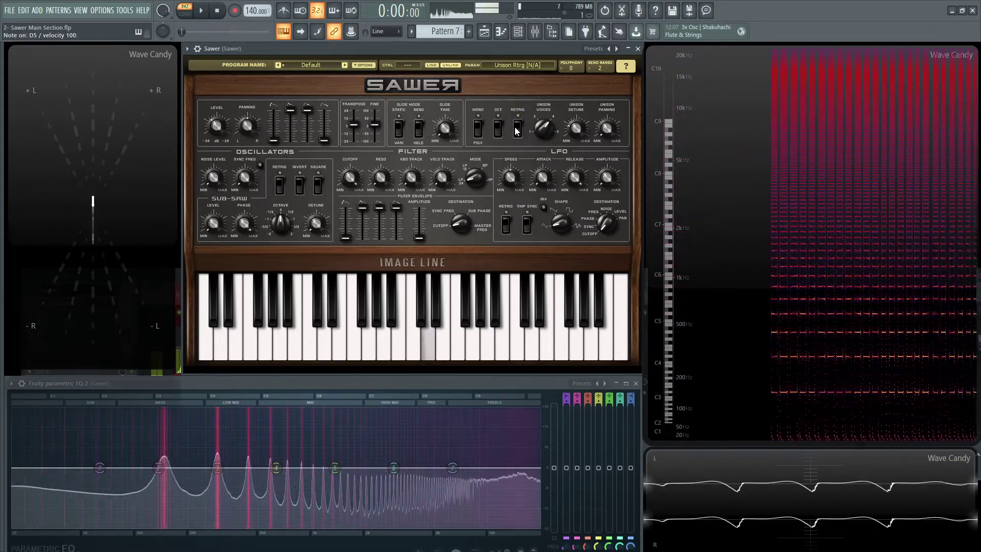
left_click(516, 130)
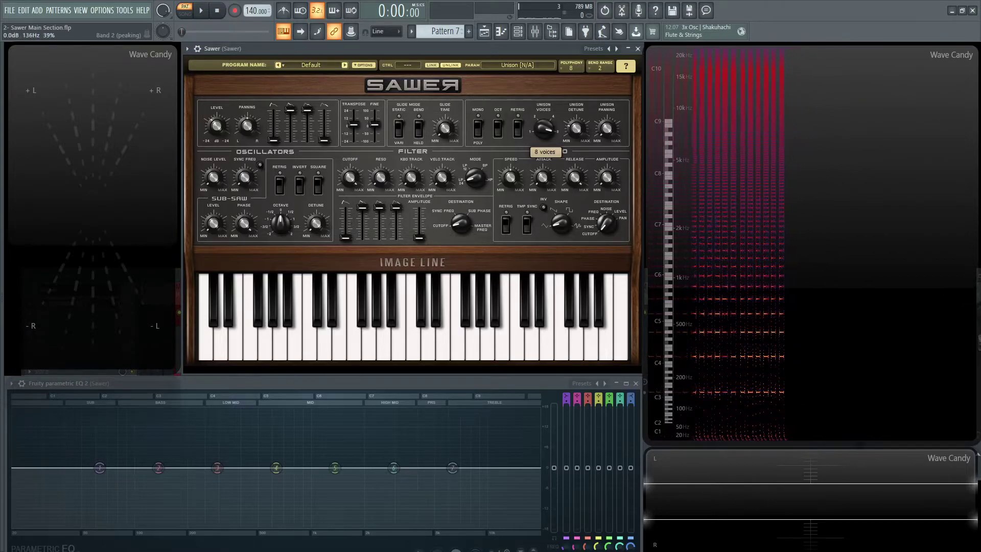
- Set the unison voices to 8 and play a run of low and high notes to hear the thicker sound
key("o")
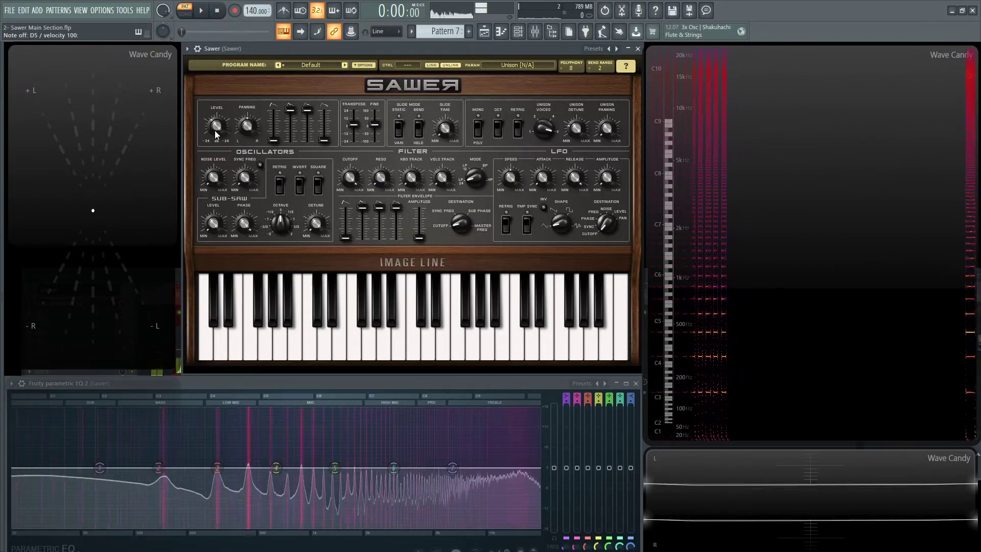
key("n")
key("y")
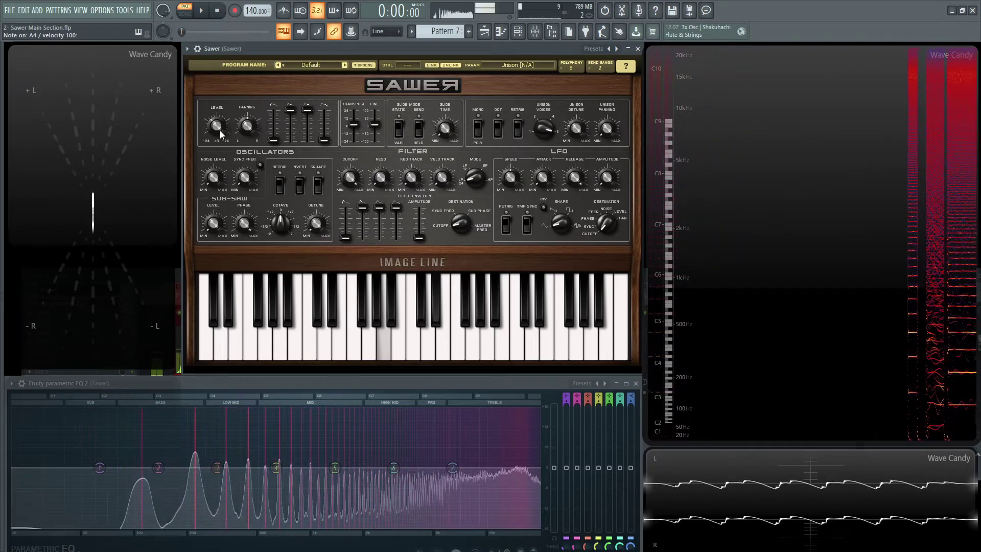
key("o")
key("bracketleft")
key("n")
key("3")
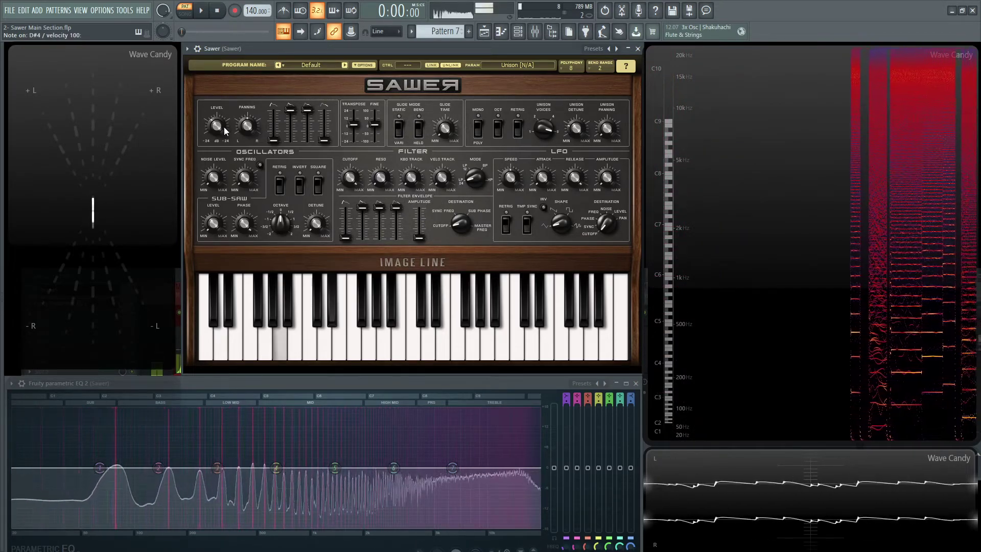
- Play test notes while adjusting the unison detune, and set the unison panning to 100 %
key("n")
key("3")
left_click_drag(576, 129, 575, 128)
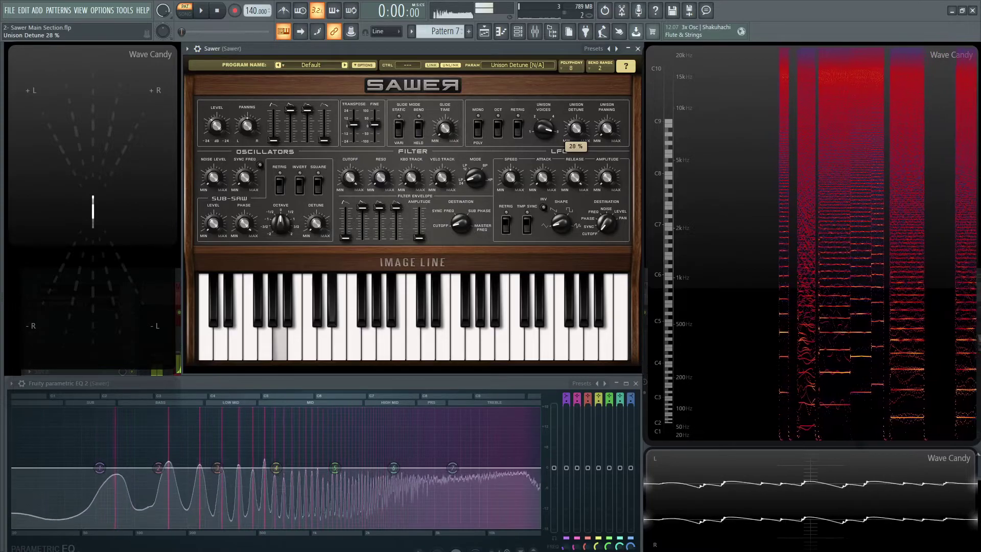
left_click(606, 130)
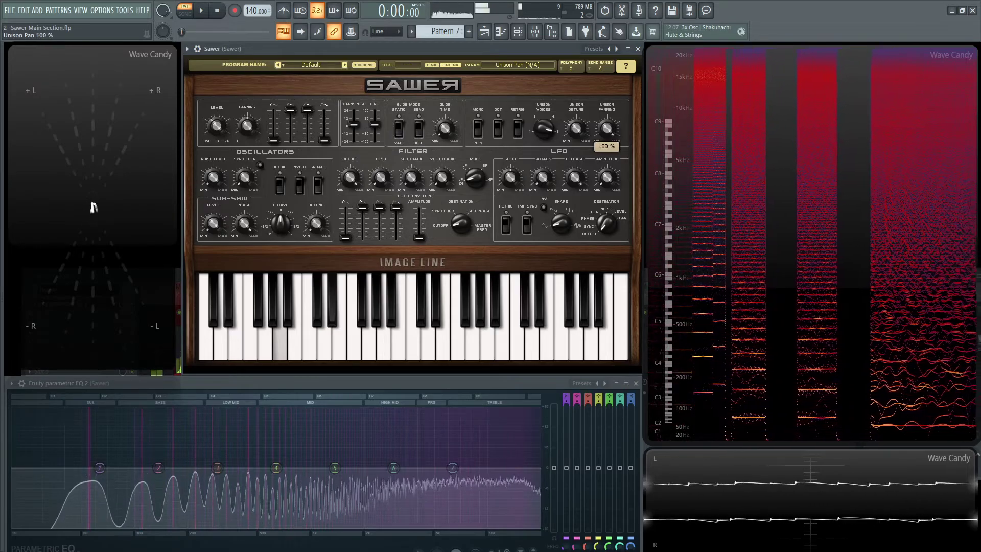
left_click_drag(576, 128, 576, 127)
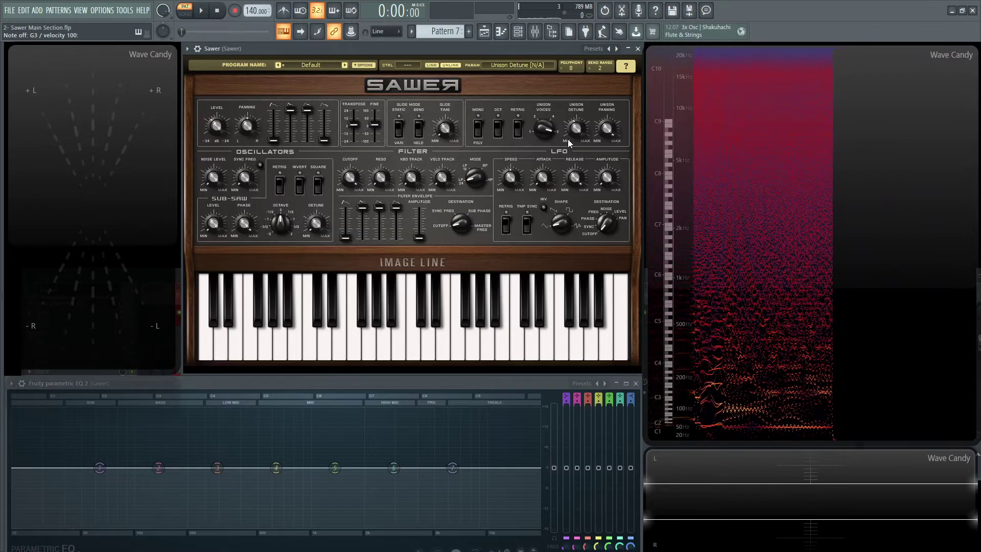
- Play a melodic run between G3 and G4, ending on G3, to hear the detuned and panned unison voices
key("b")
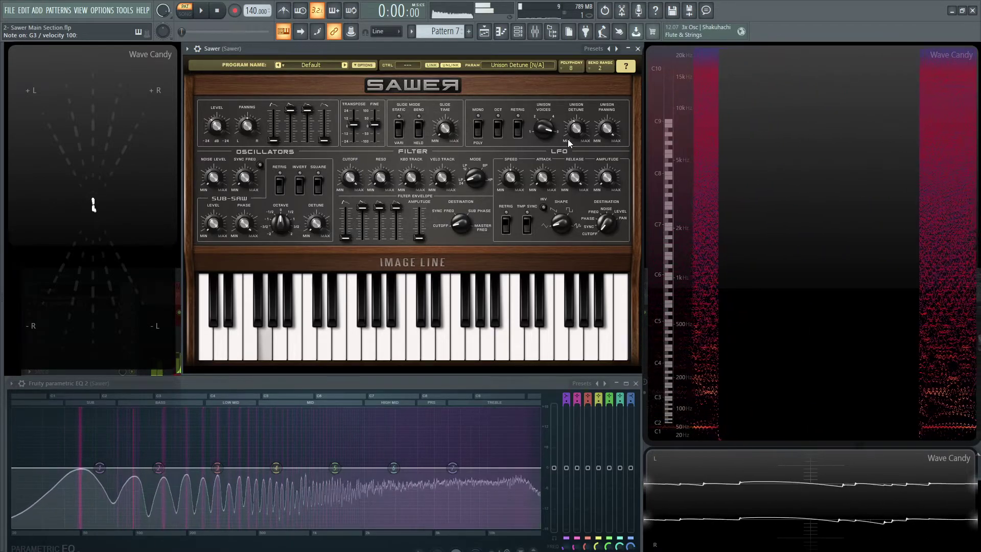
key("comma")
key("b")
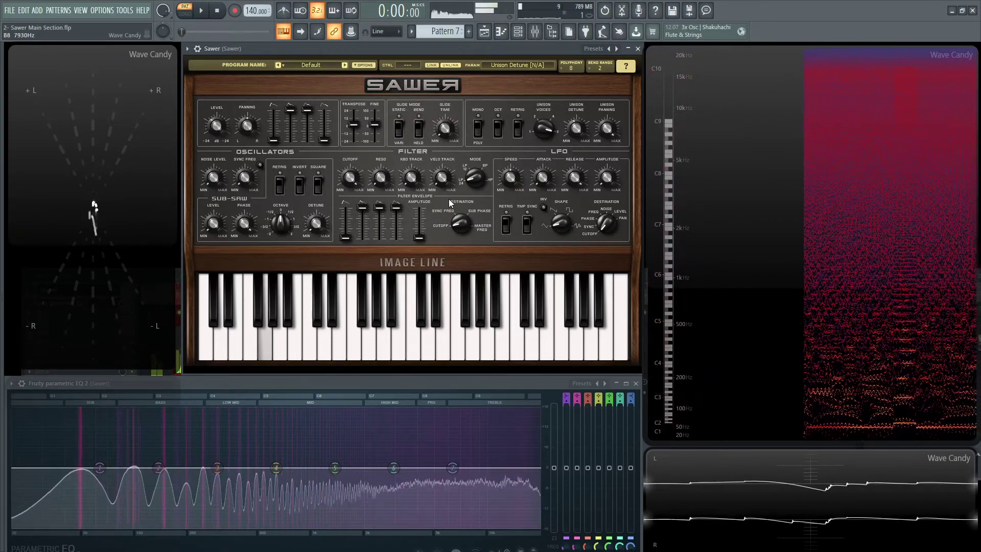
key("period")
key("period")
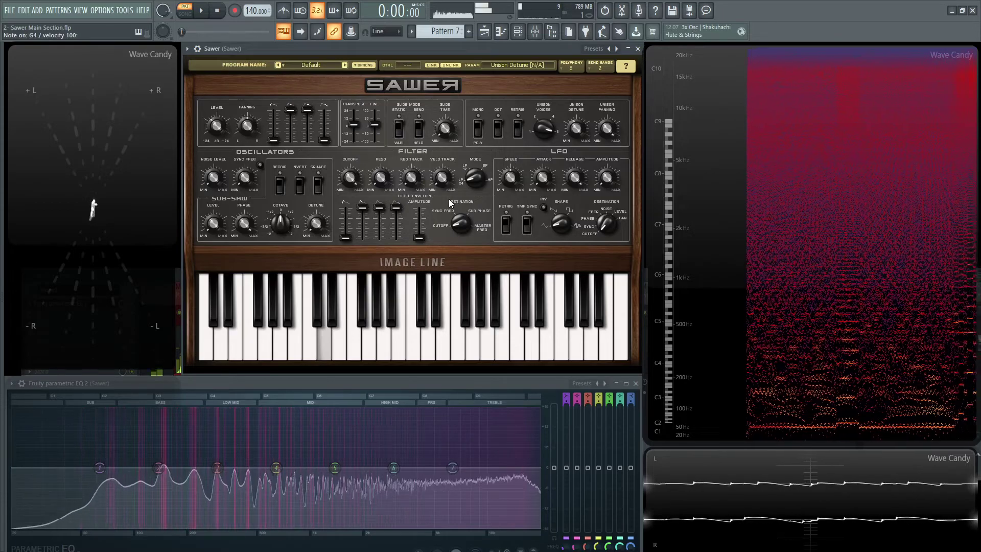
key("r")
key("t")
key("j")
key("n")
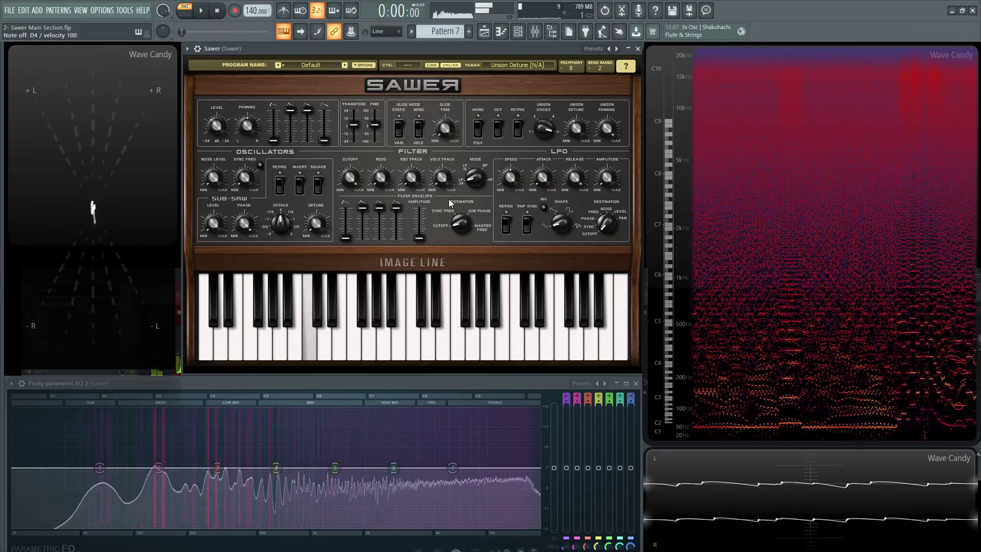
key("n")
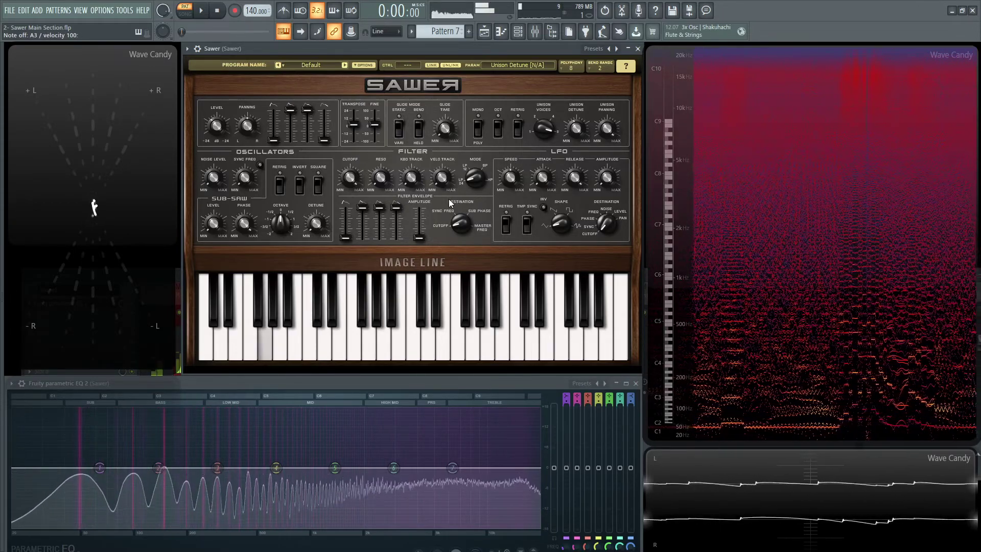
key("b")
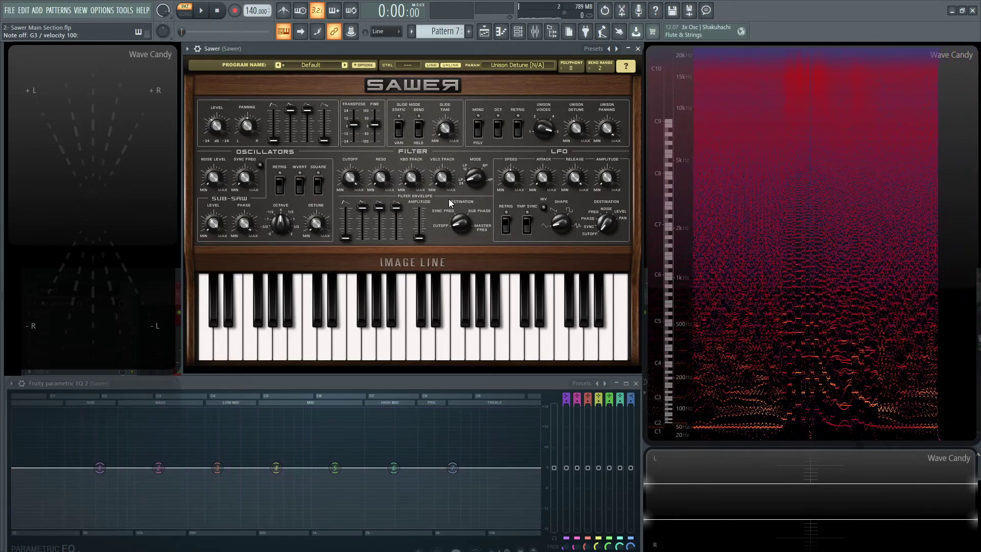